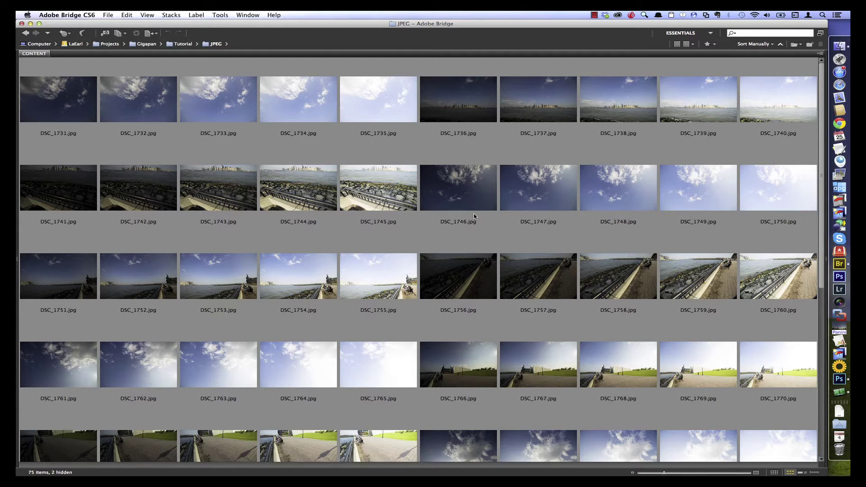
Step: Send brackets DSC_1796–DSC_1800 from Bridge to Photomatix Pro, merging for HDR and accepting the file list
left_click(839, 383)
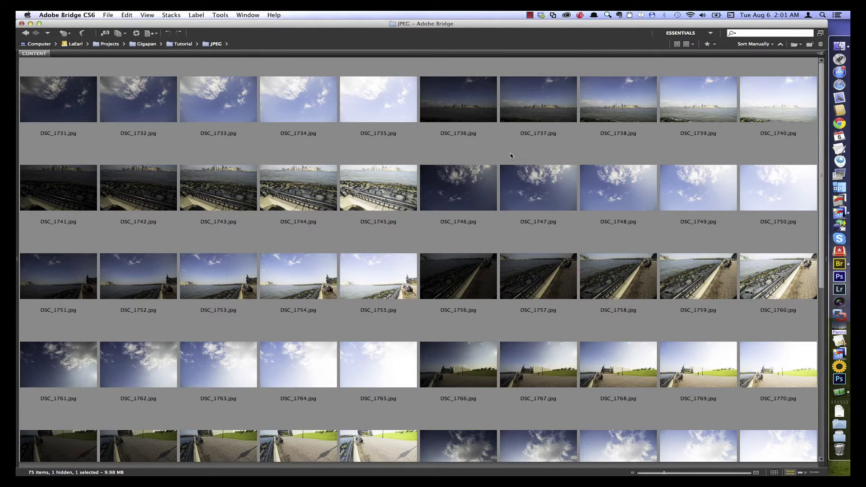
scroll(581, 257, "down", 2)
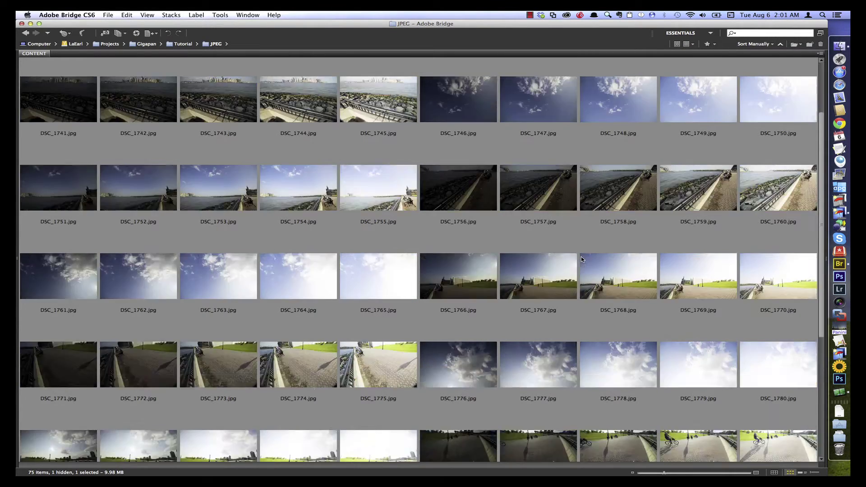
scroll(581, 256, "down", 4)
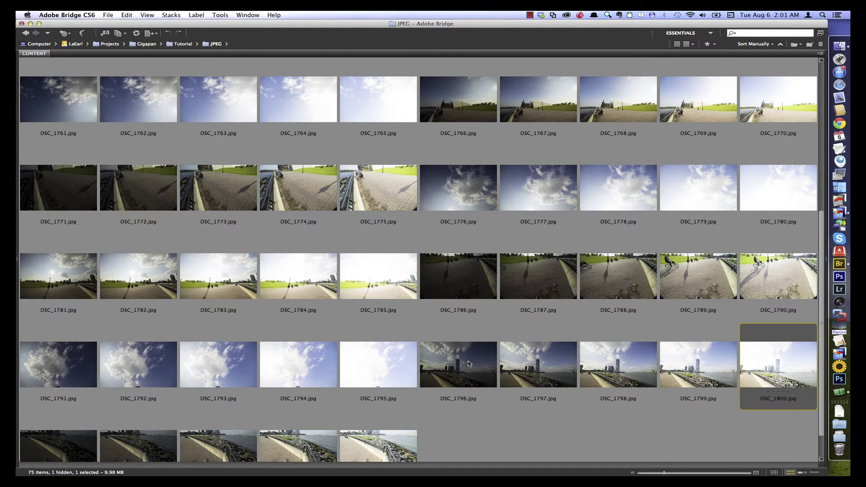
left_click(469, 363, "shift")
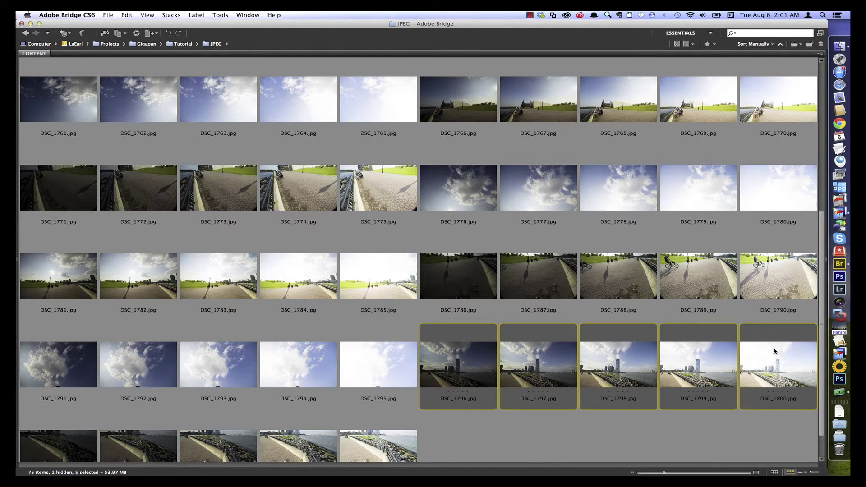
left_click_drag(774, 359, 835, 215)
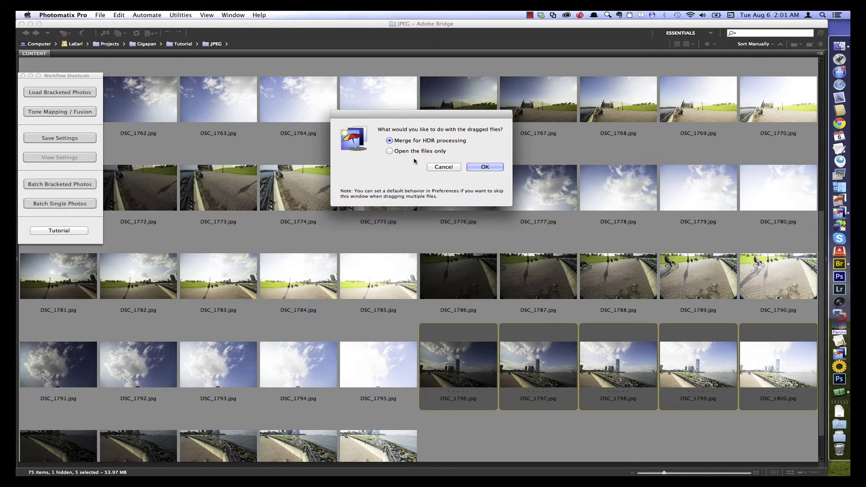
left_click(469, 167)
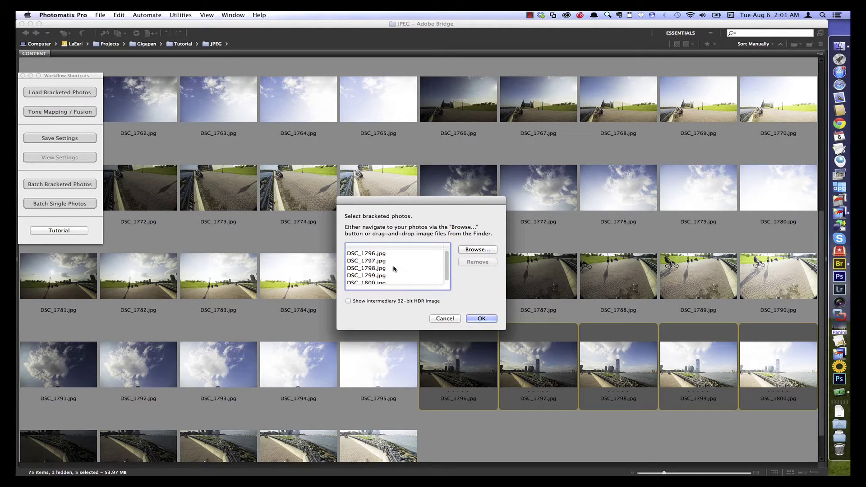
left_click(482, 319)
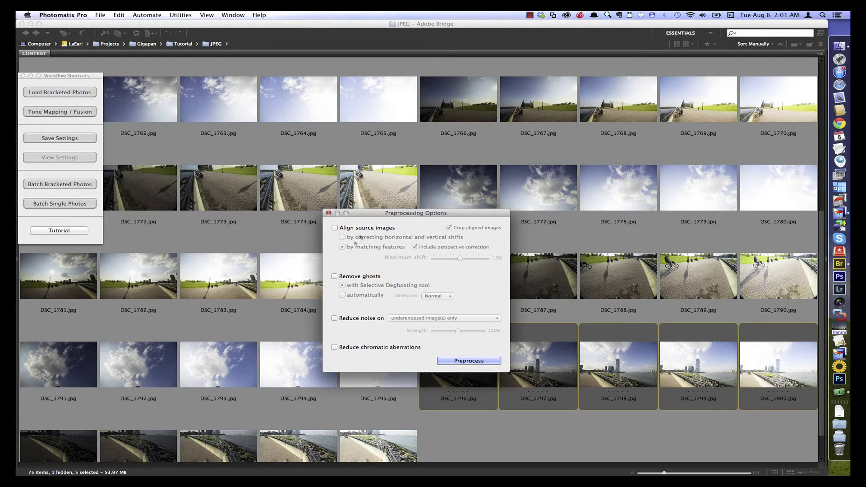
Step: Preprocess the five brackets with Remove ghosts and every other preprocessing option unchecked
left_click(335, 277)
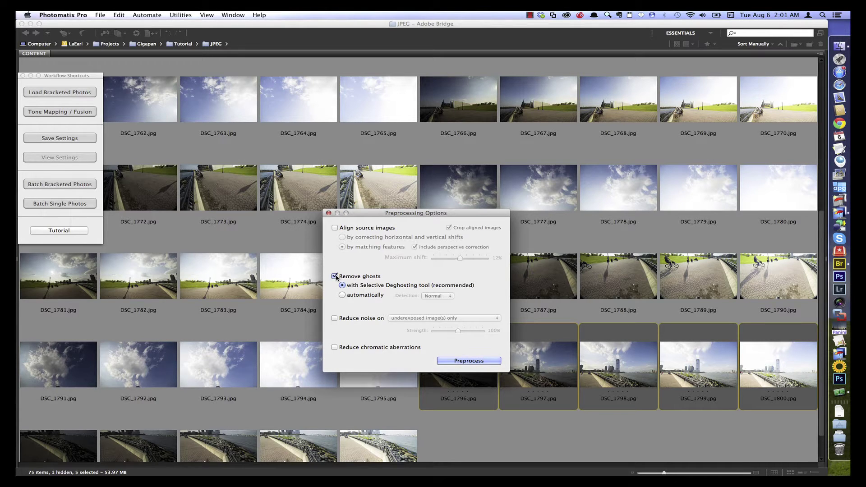
left_click(334, 276)
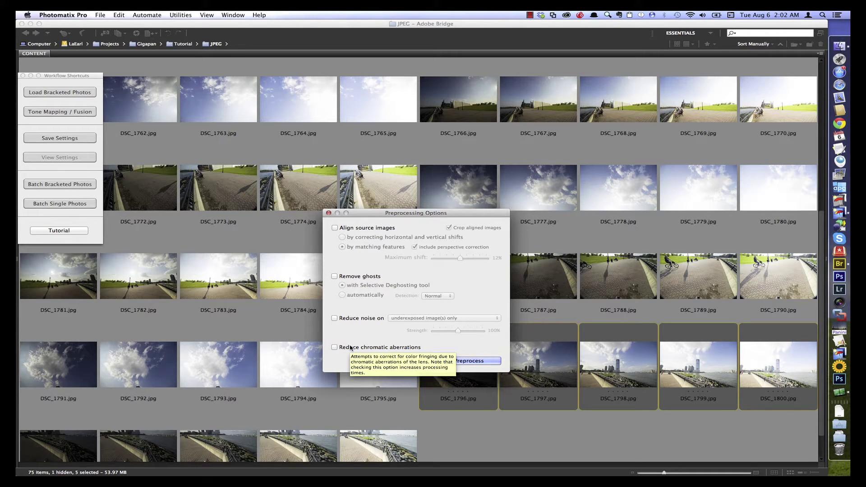
left_click(480, 360)
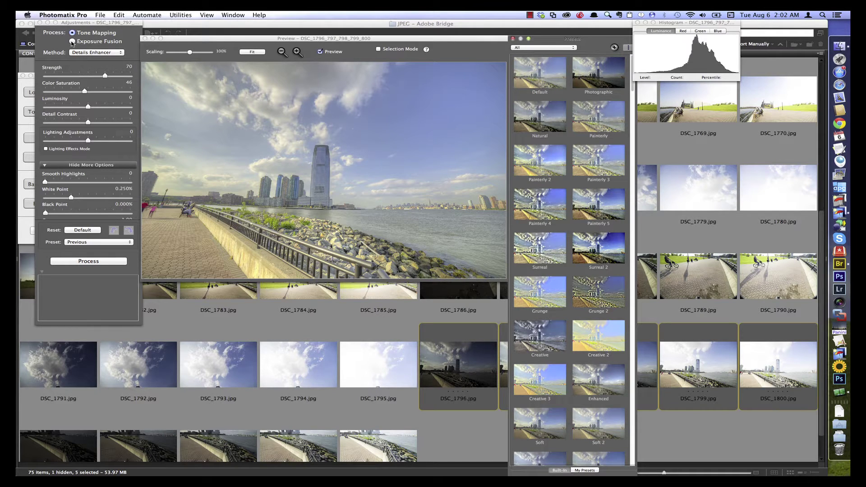
Step: Switch to Exposure Fusion with the Fusion/Natural method and reset the sliders to defaults
left_click(71, 41)
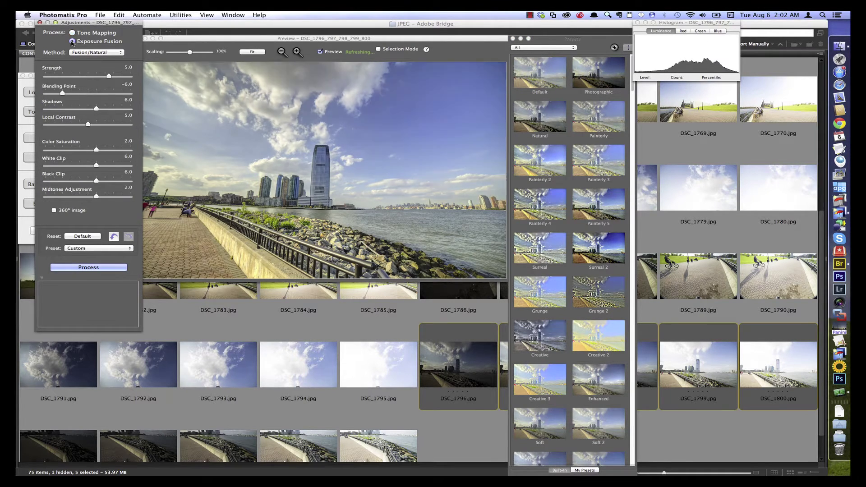
left_click(81, 54)
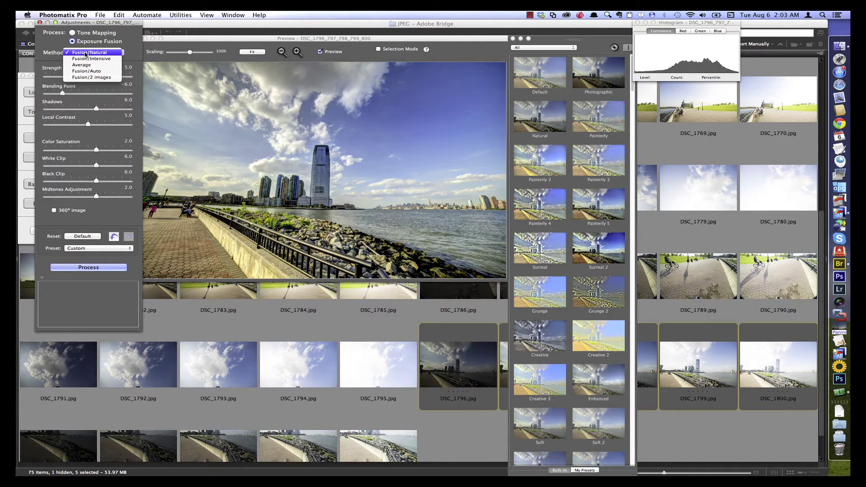
left_click(85, 52)
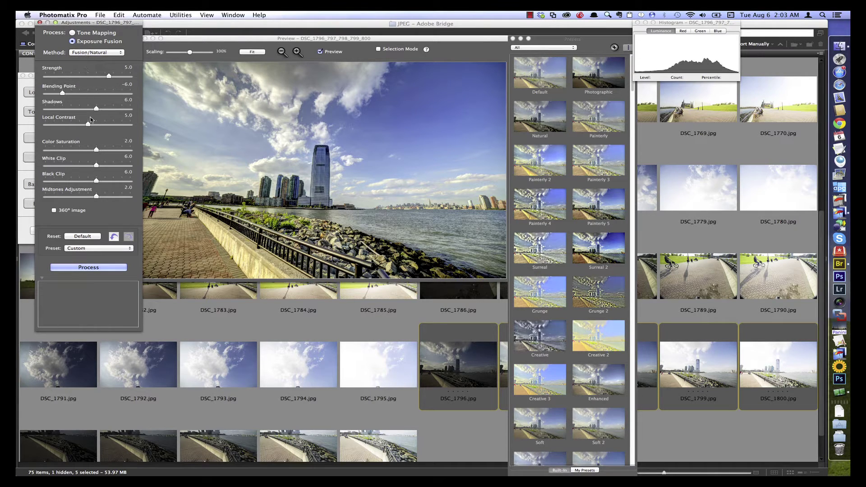
left_click(82, 236)
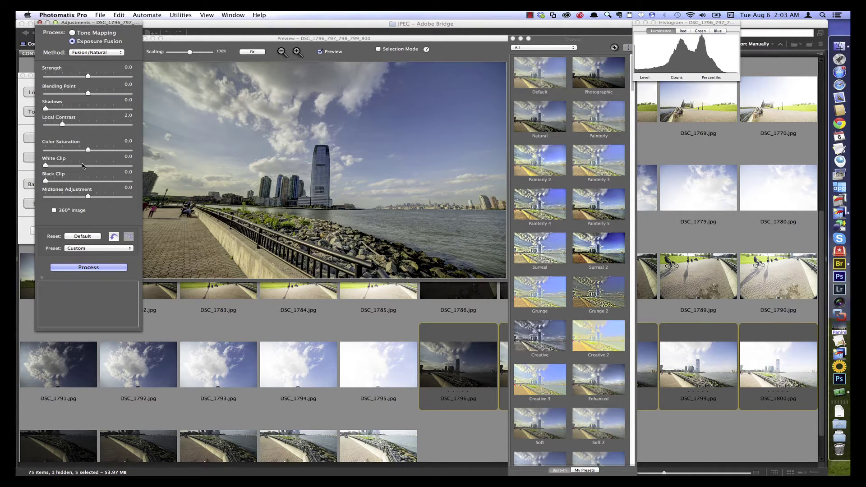
Step: Set Strength 4.0, Blending Point 1.9, Midtones Adjustment 2.6 and Shadows 3.3
left_click(105, 77)
left_click(63, 108)
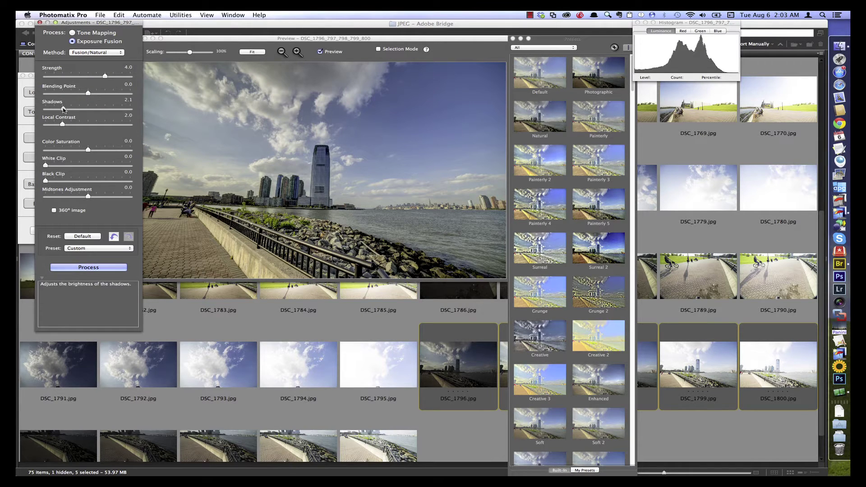
left_click(96, 93)
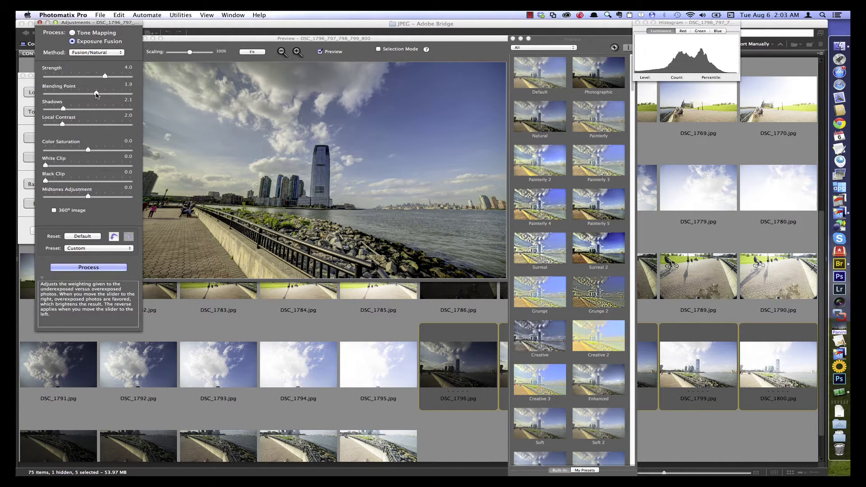
left_click(99, 197)
left_click(73, 109)
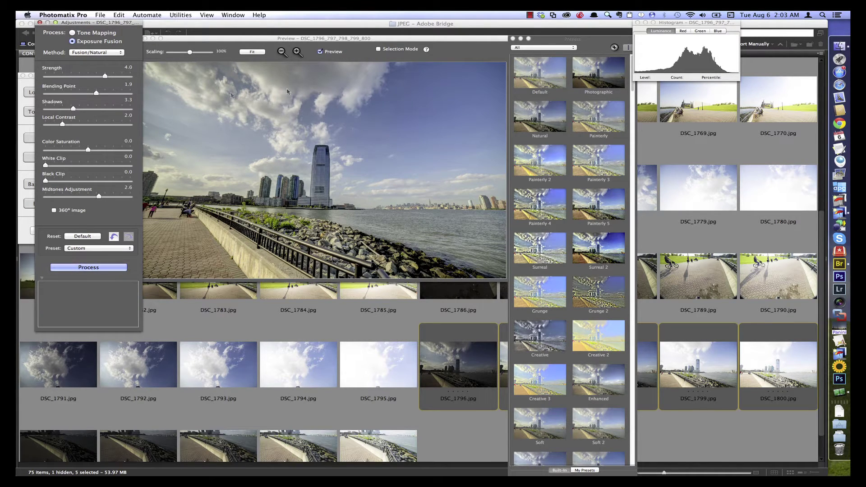
mouse_move(668, 57)
Step: Save the current fusion settings as the preset New York.xmp
left_click(84, 250)
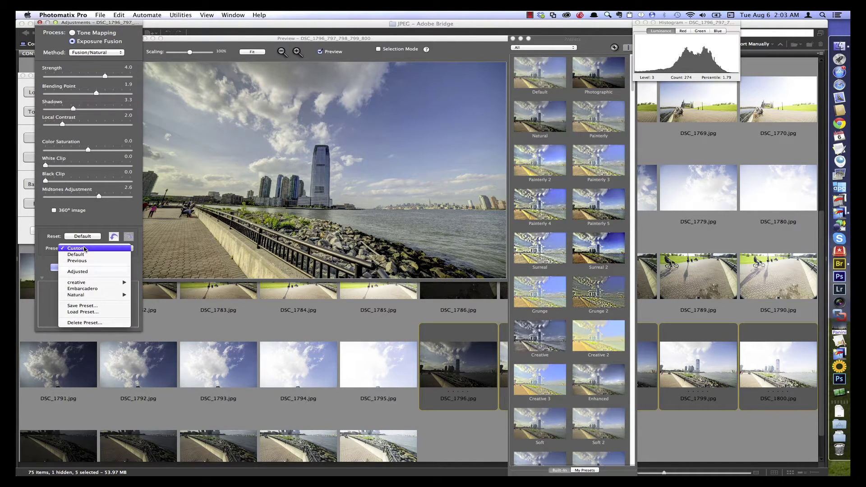
left_click(81, 306)
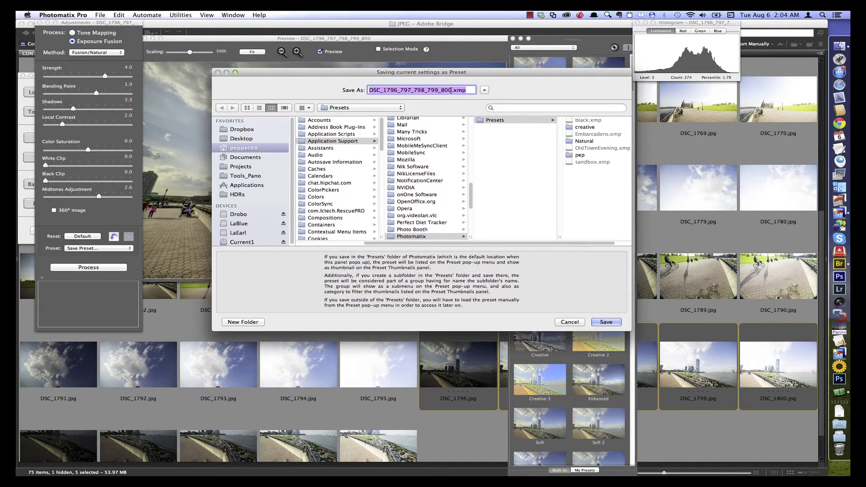
left_click_drag(452, 89, 376, 85)
type("New York")
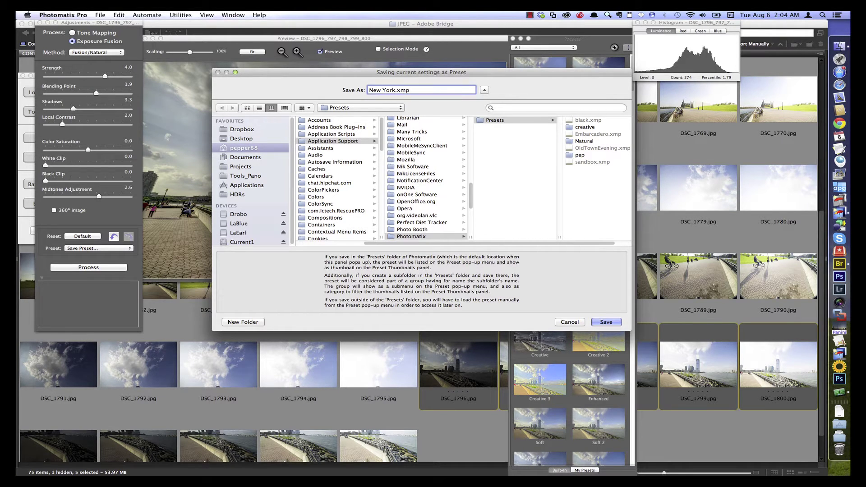
key("Return")
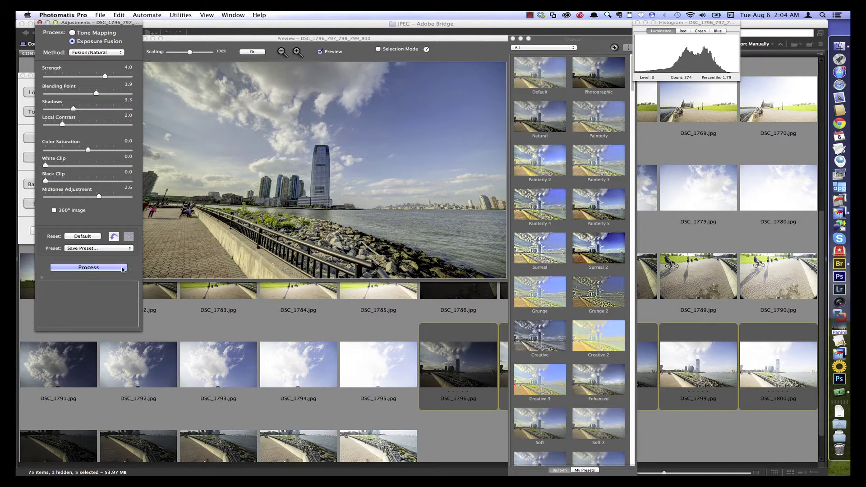
Step: Close the Preview, Adjustments and merged HDR image windows
left_click(147, 42)
left_click(146, 40)
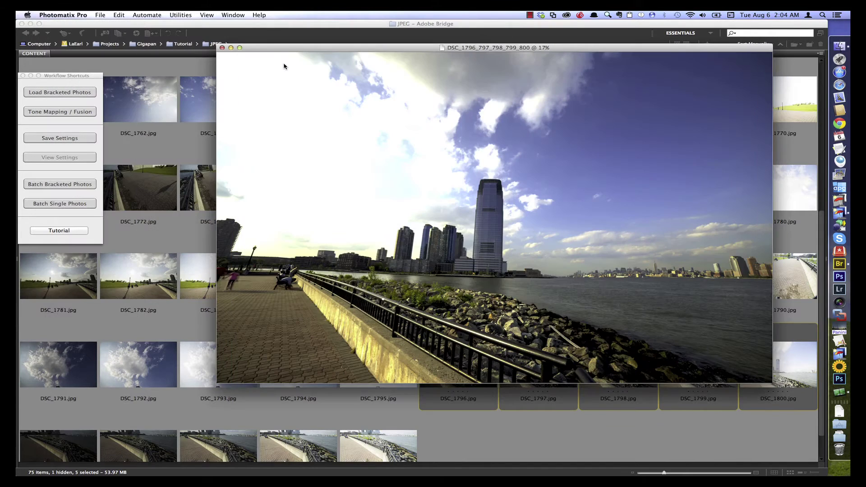
left_click(222, 48)
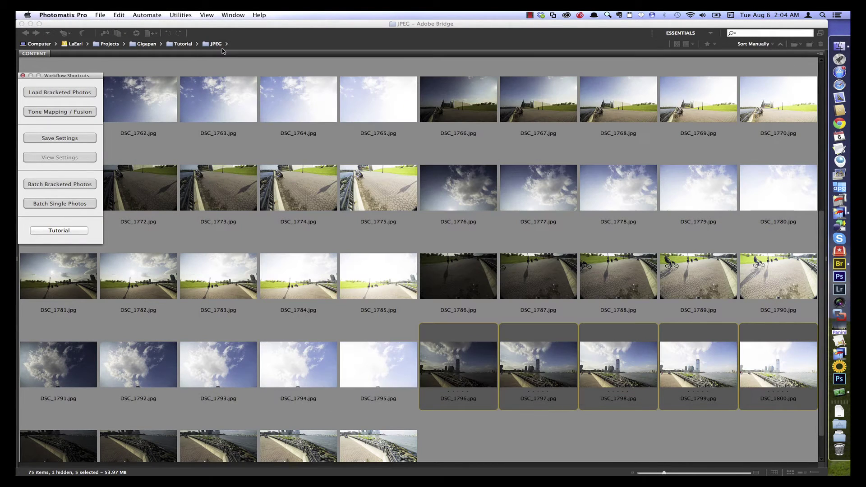
Step: Open Automate > Batch Bracketed Photos and move the Batch Processing dialog higher
left_click(147, 15)
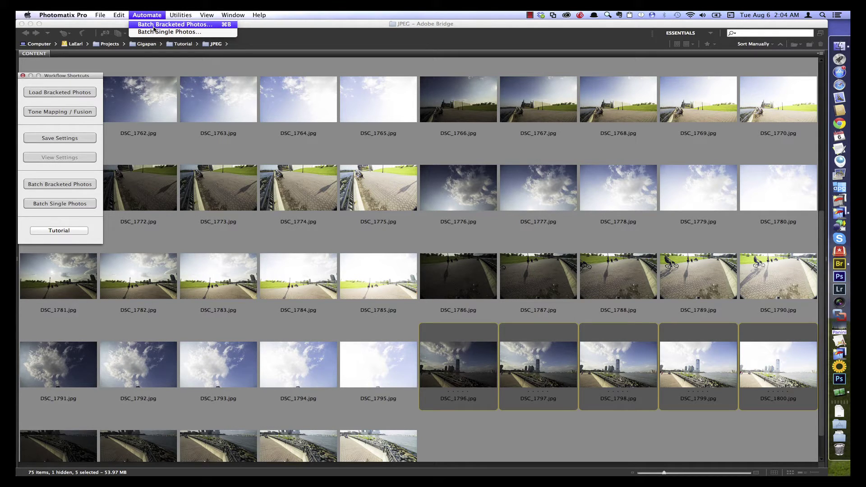
left_click(153, 26)
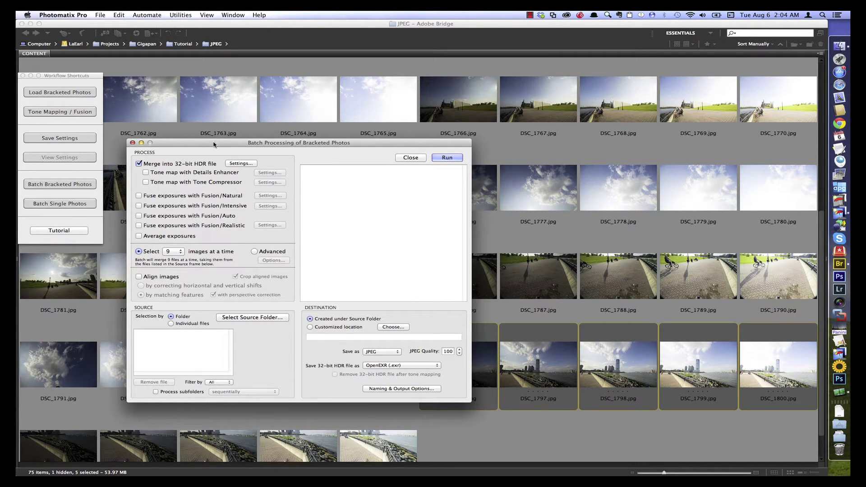
left_click_drag(213, 143, 214, 122)
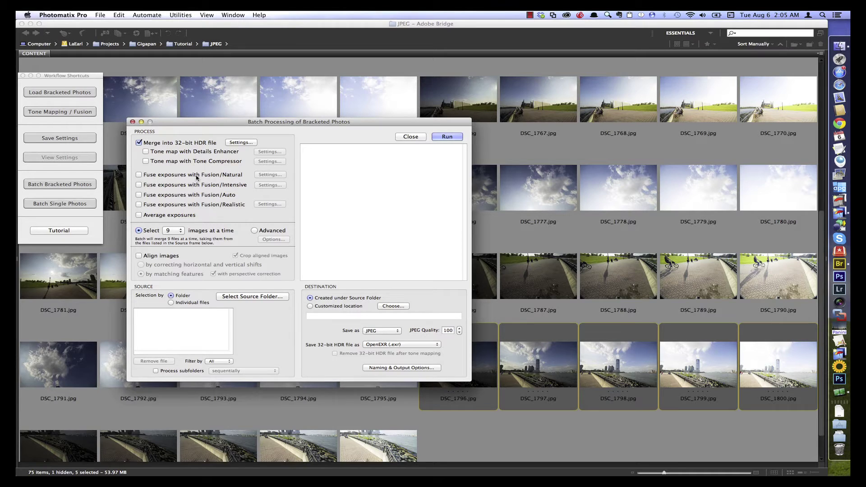
Step: Enable Remove ghosts in the 32-bit HDR merge settings, then uncheck Merge into 32-bit HDR file
left_click(233, 143)
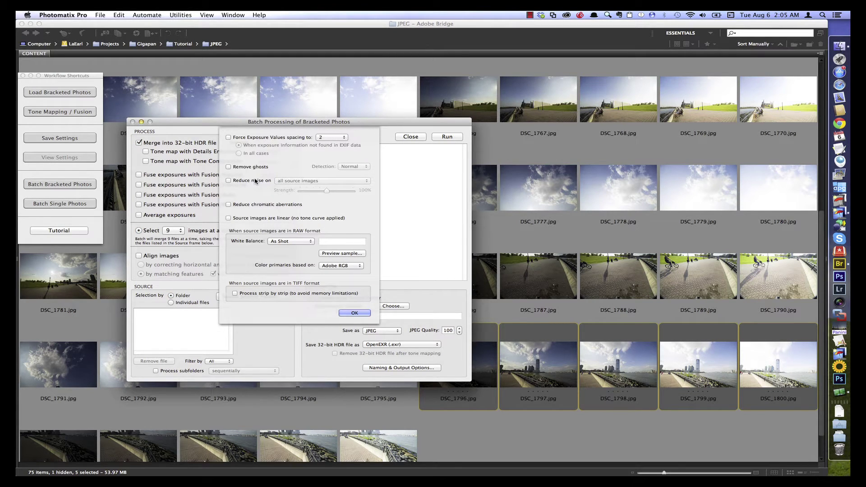
mouse_move(255, 181)
left_click(229, 167)
mouse_move(237, 209)
mouse_move(263, 253)
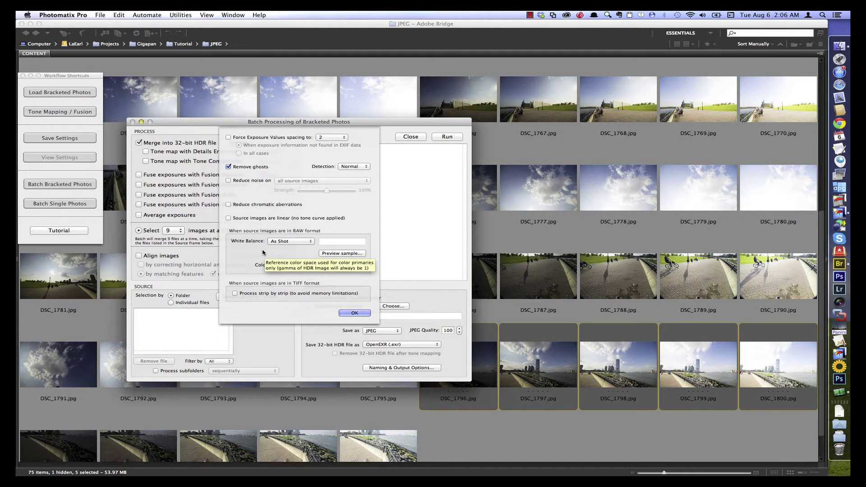
key("Return")
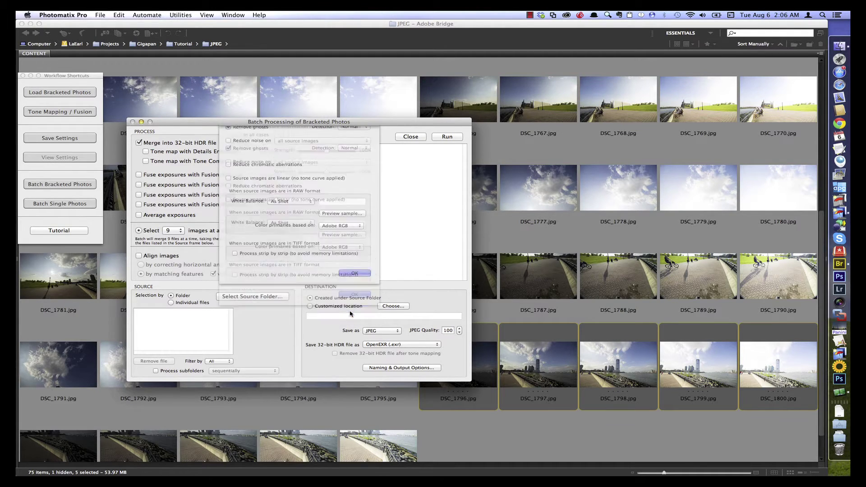
left_click(139, 143)
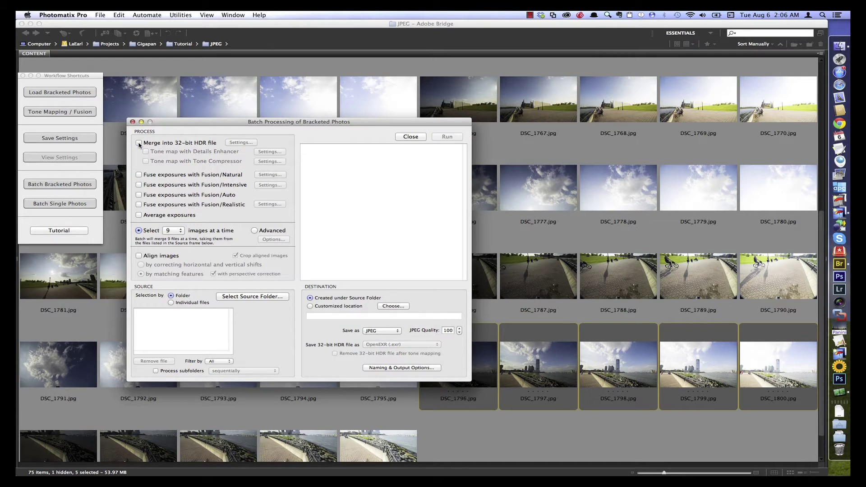
Step: Enable Fuse exposures with Fusion/Natural, load the New York preset, and turn off Save
left_click(139, 175)
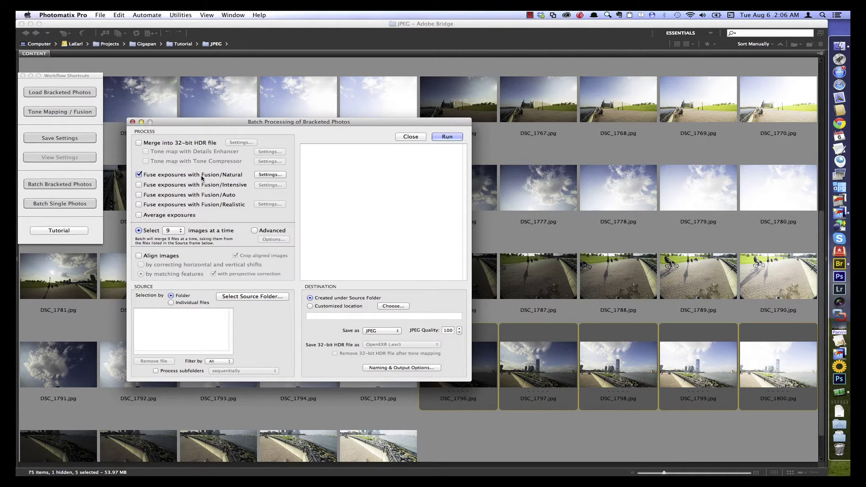
left_click(271, 175)
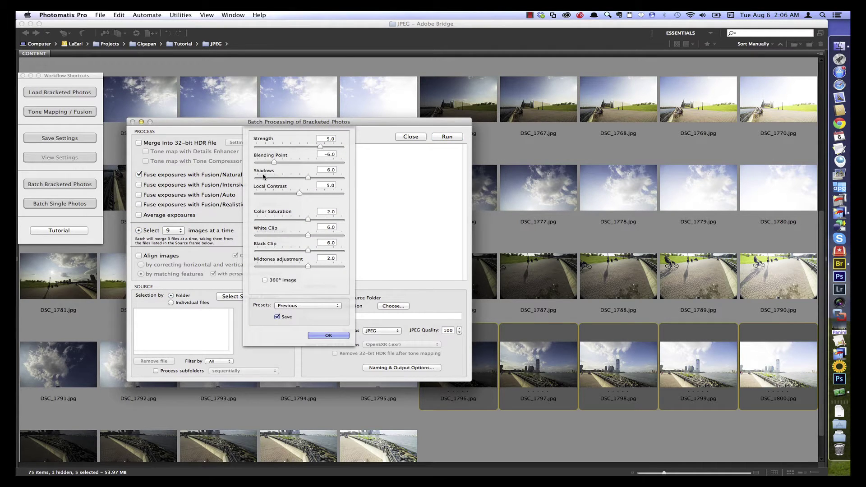
left_click(317, 307)
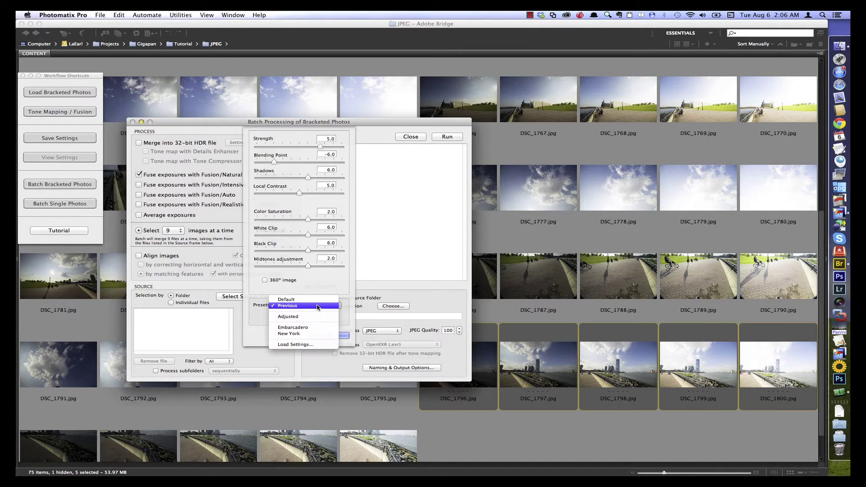
left_click(312, 335)
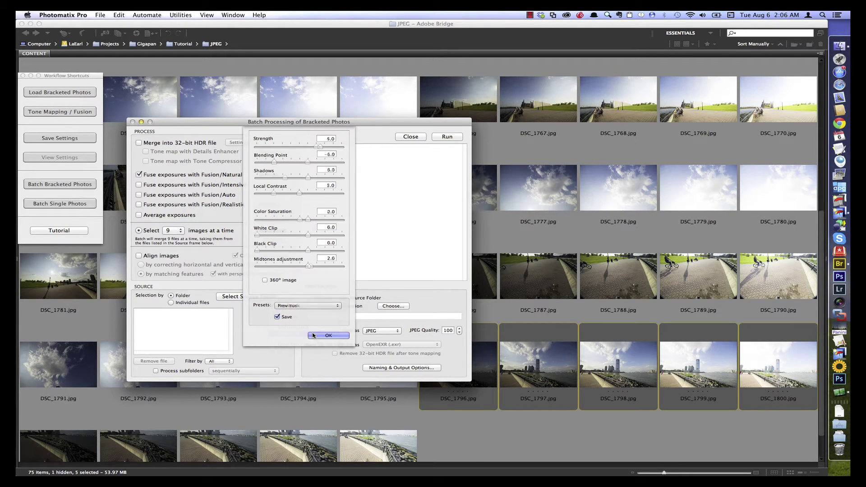
left_click(287, 320)
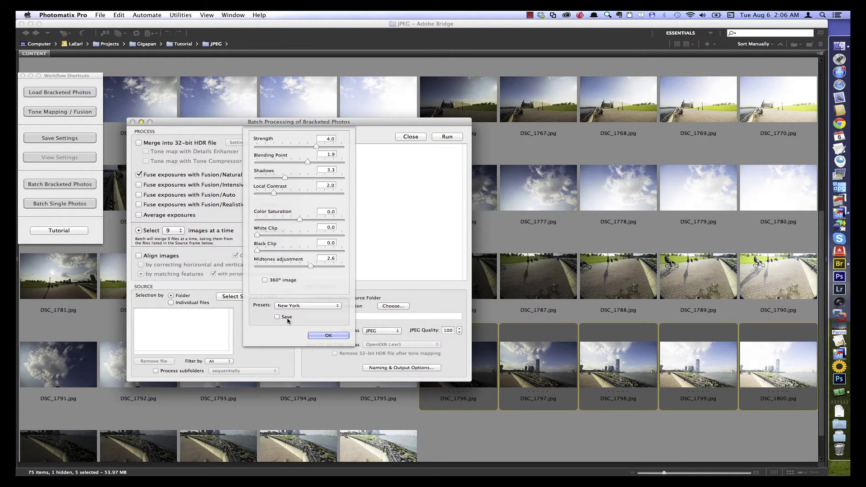
left_click(325, 336)
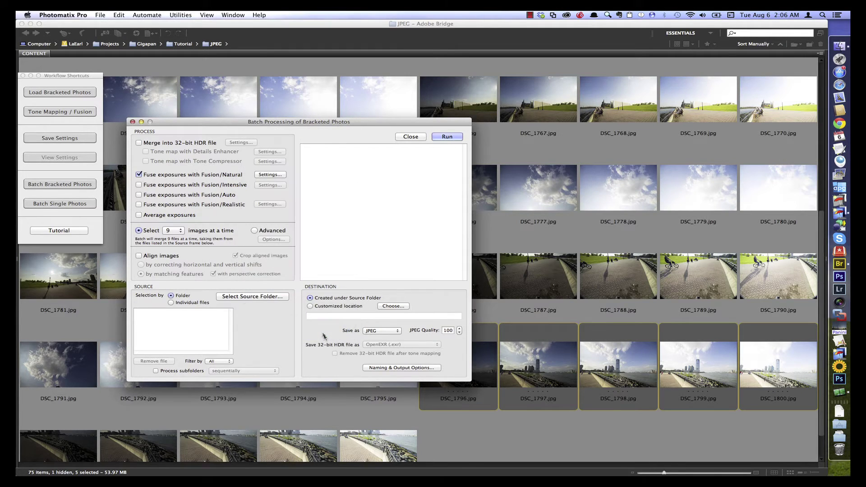
Step: Set the batch to 5 images at a time and bring up the source folder chooser
left_click(176, 231)
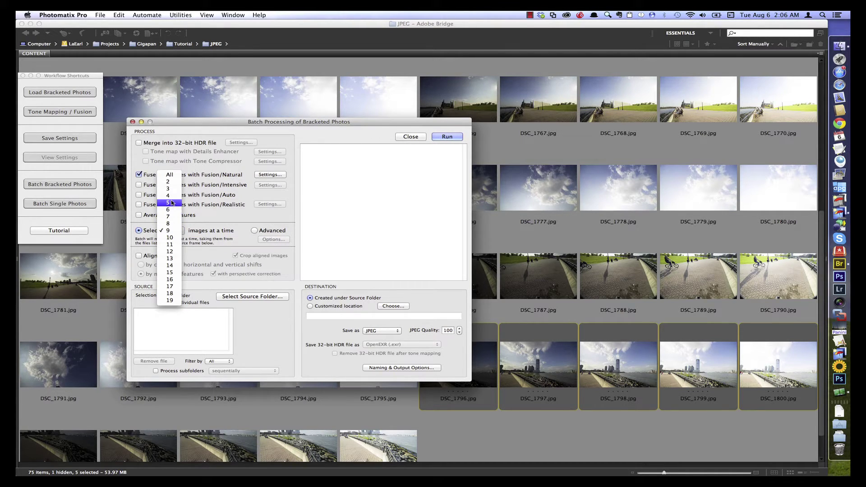
left_click(172, 205)
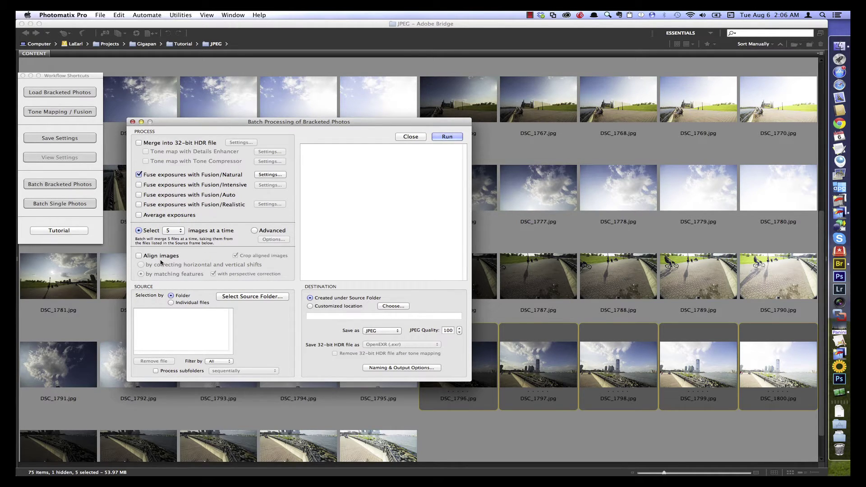
left_click(242, 297)
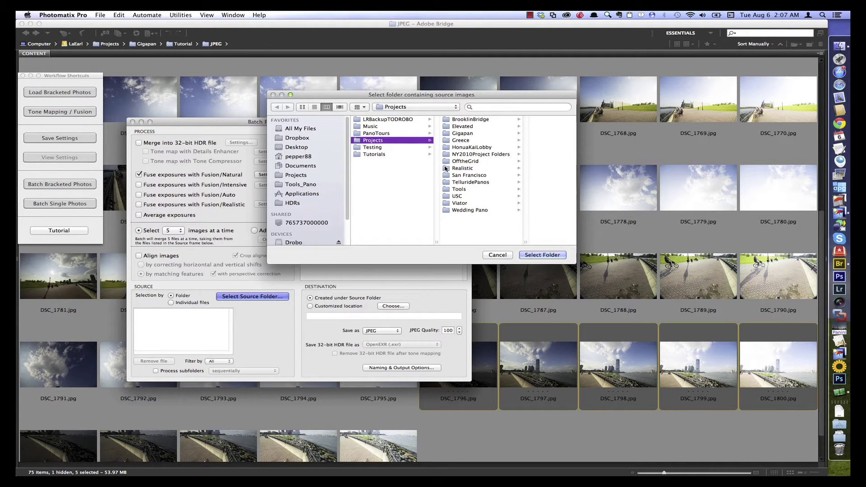
Step: Choose Gigapan > Tutorial > JPEG as the batch source folder
left_click(476, 134)
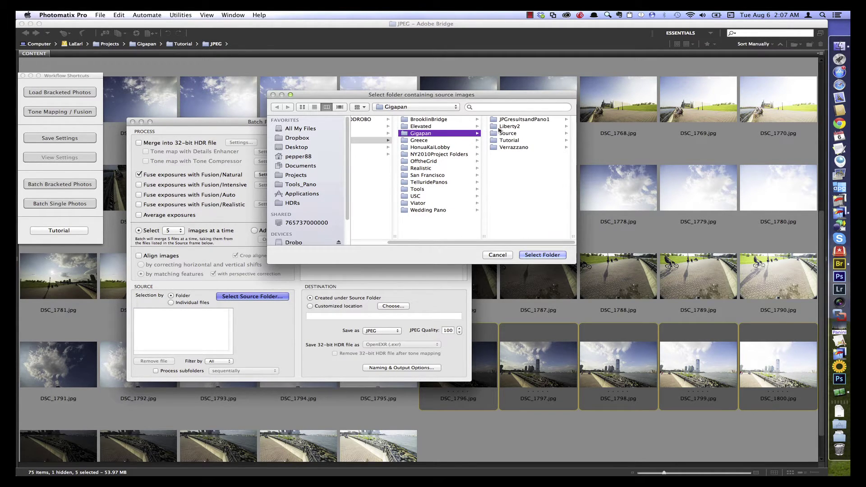
left_click(510, 141)
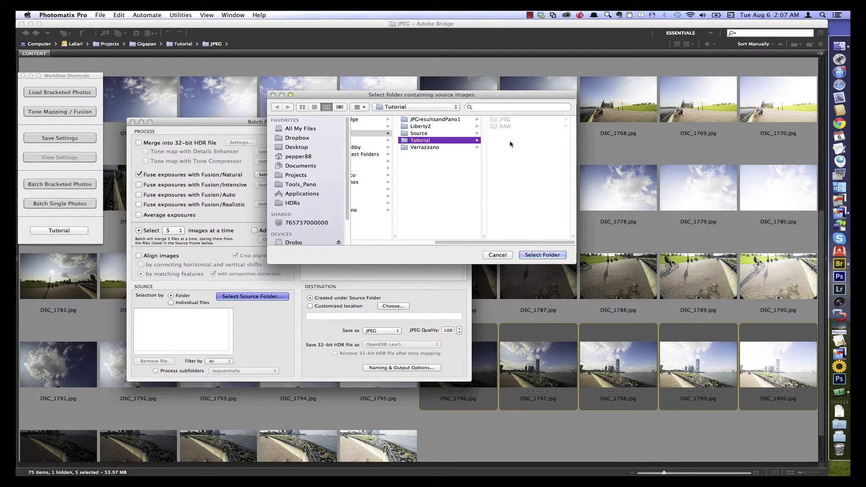
left_click(508, 120)
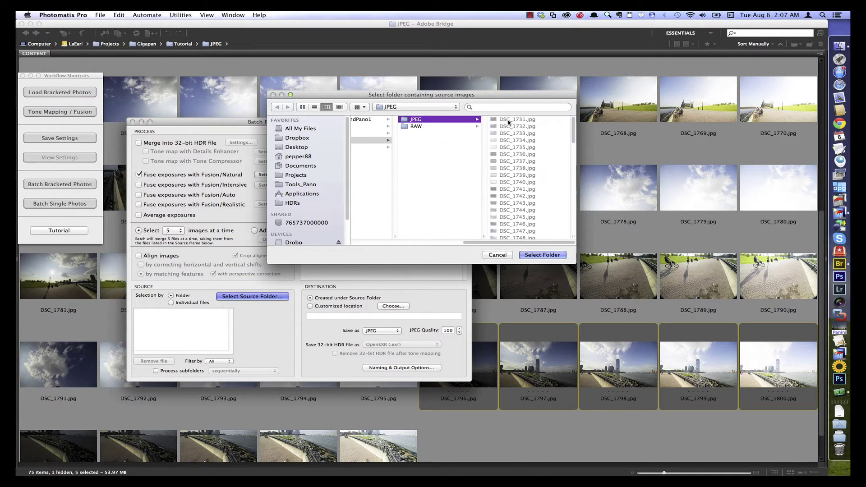
left_click(541, 255)
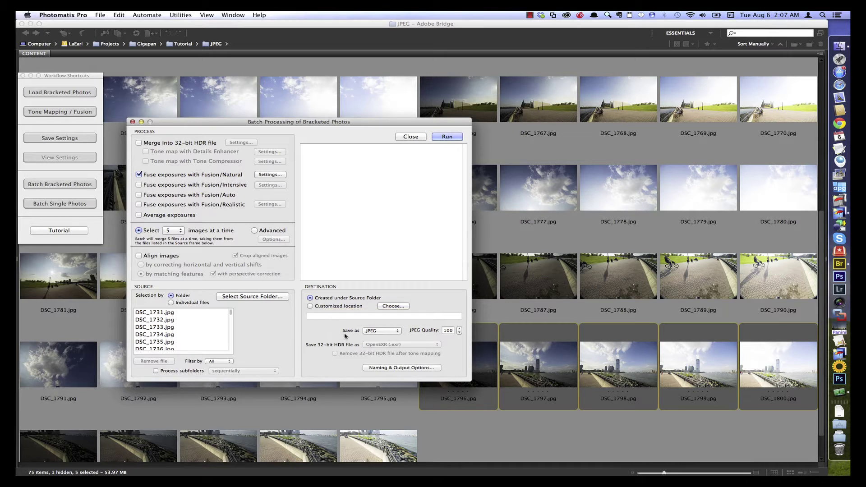
Step: Keep JPEG as the output format and run the batch exposure fusion
left_click(388, 333)
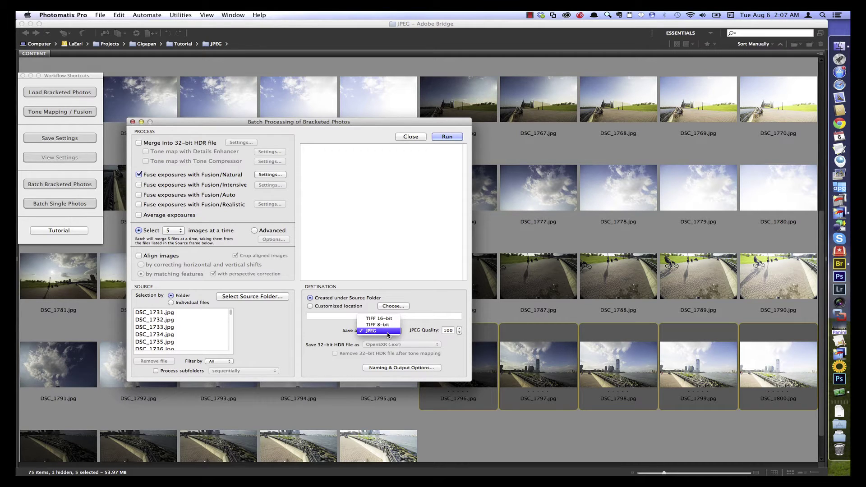
left_click(388, 333)
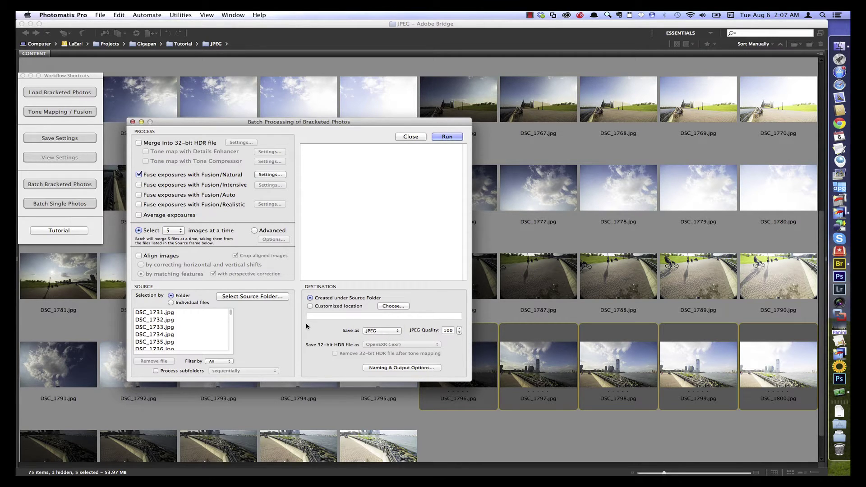
left_click(442, 138)
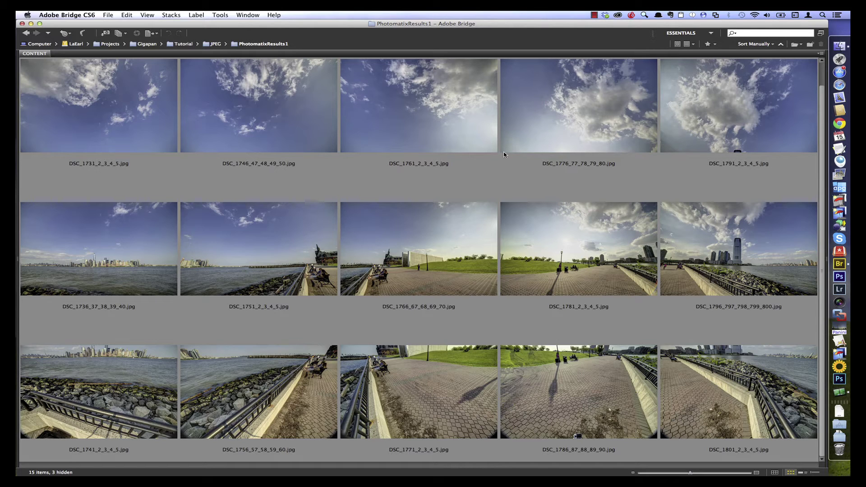
Step: Select all 15 fused JPEGs in PhotomatixResults1 and launch PTGui Pro from the Dock
left_click(528, 239)
key("super+a")
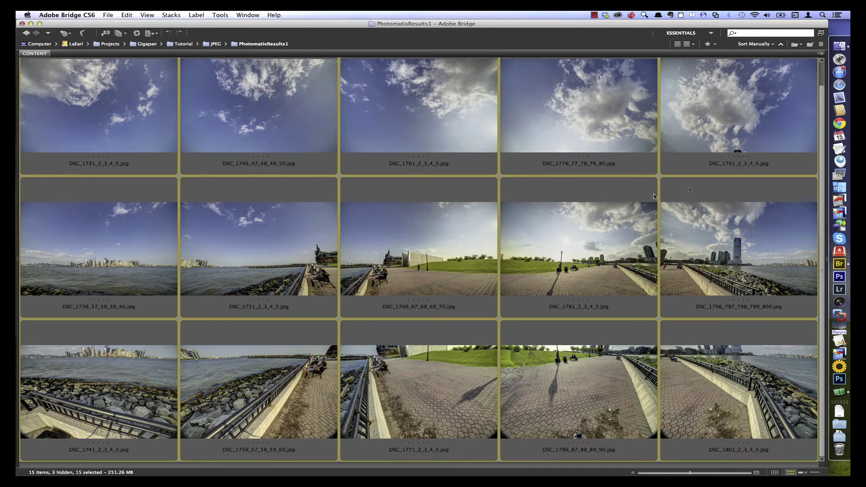
left_click(838, 175)
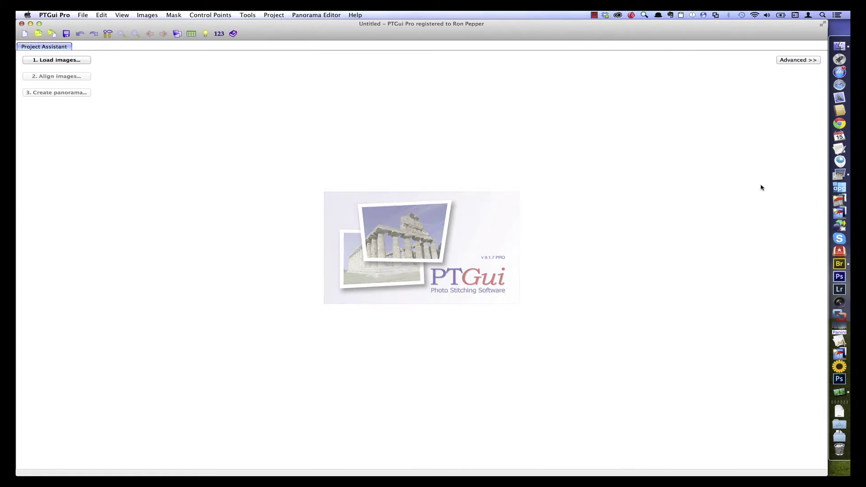
Step: Drag the 15 fused JPEGs from Bridge into the PTGui project and show the advanced view
left_click(834, 267)
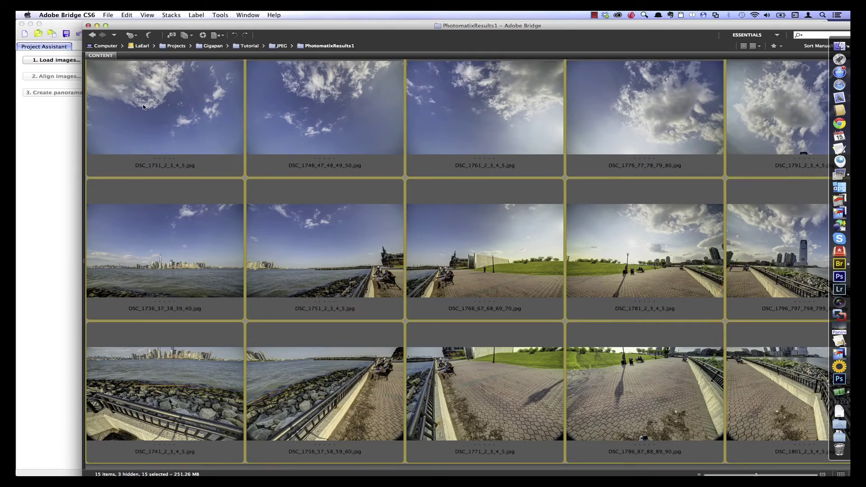
left_click_drag(213, 65, 52, 182)
left_click_drag(127, 25, 60, 15)
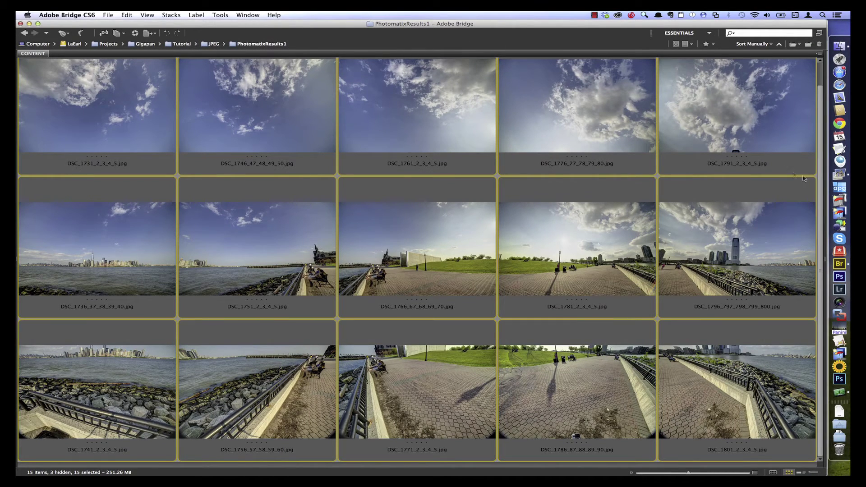
left_click(839, 175)
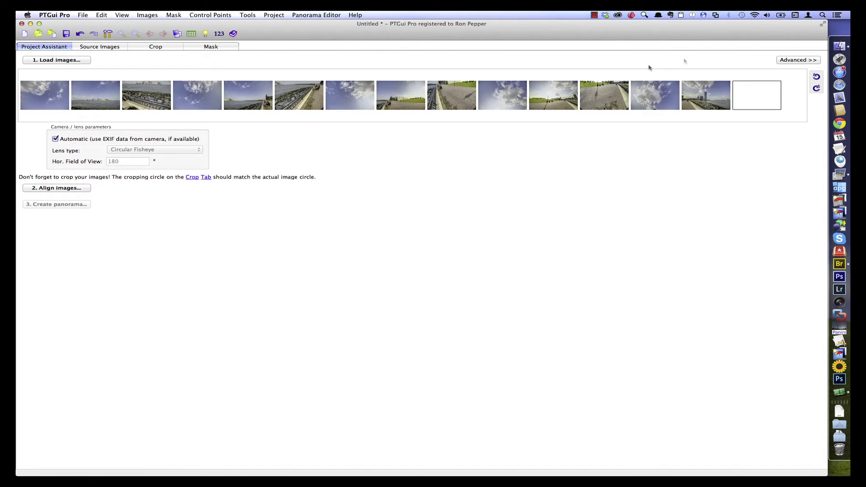
left_click(809, 60)
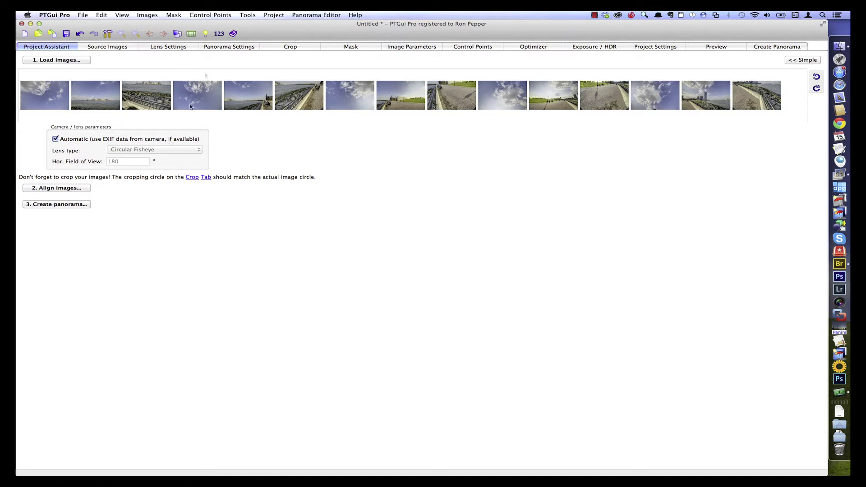
Step: Open the Align to Grid dialog from the Project menu
left_click(264, 14)
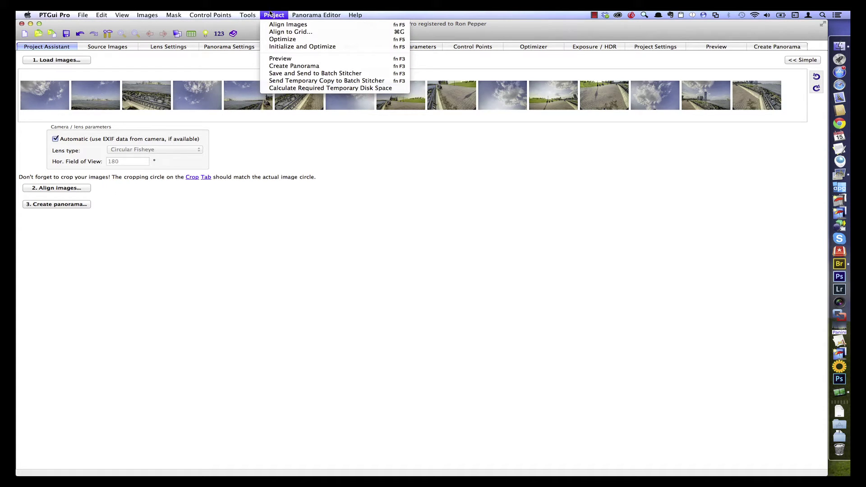
left_click(289, 32)
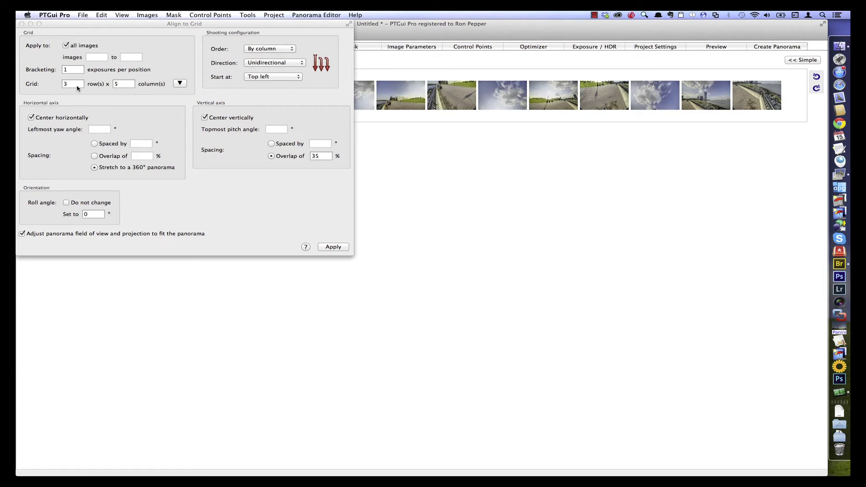
Step: Check the image layout in Bridge, then apply a 3 × 5 by-column grid stretched to 360°
key("super+Tab")
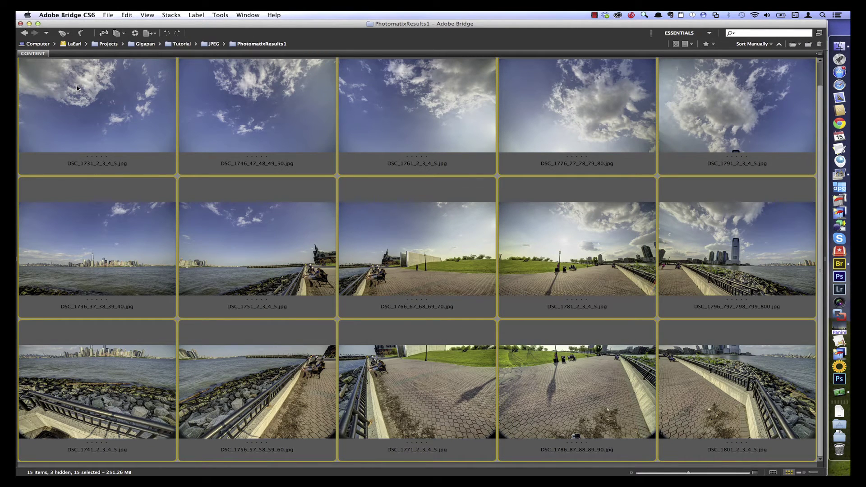
key("super+Tab")
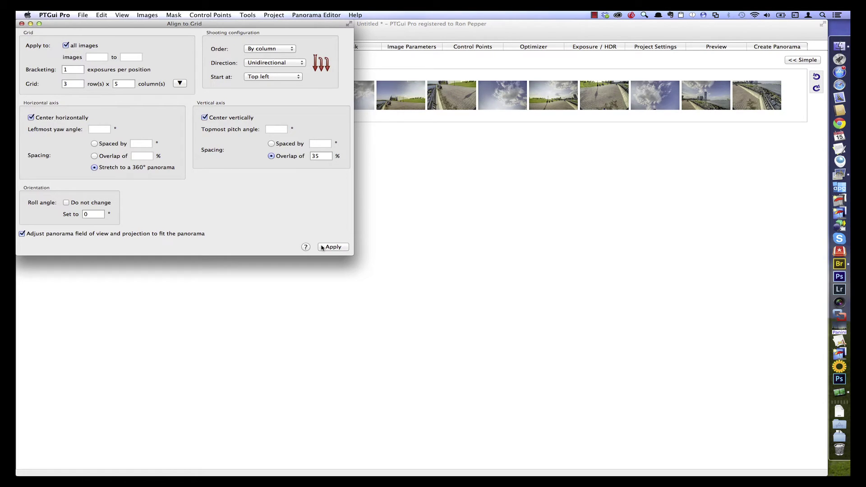
left_click(322, 248)
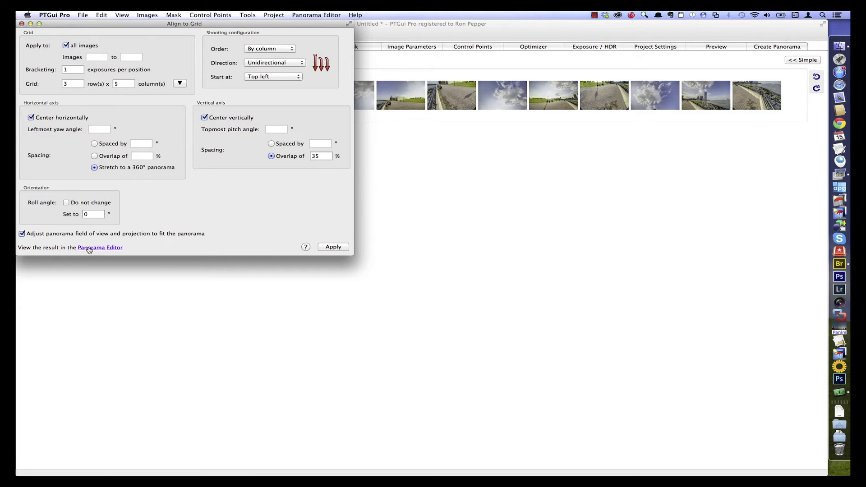
Step: Preview the grid-aligned images as a rough 360° × 180° equirectangular panorama in the Panorama Editor
left_click(90, 249)
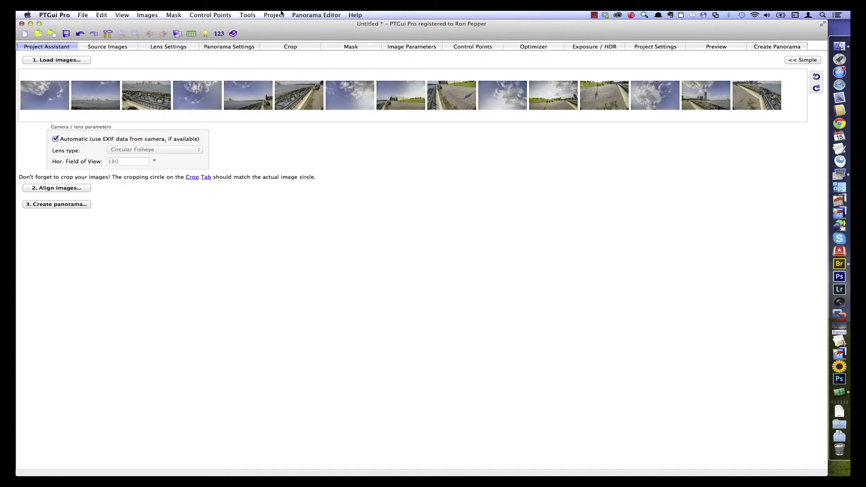
Step: Generate control points for all 15 images and bring up the Optimizer page
left_click(269, 15)
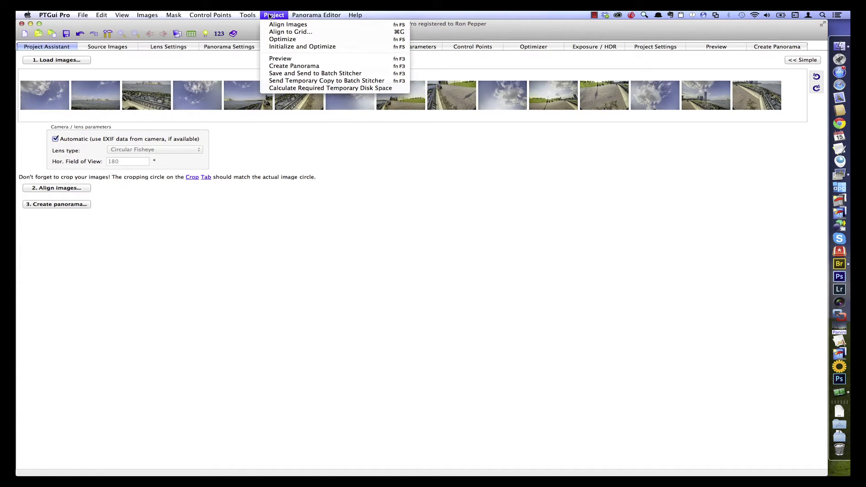
mouse_move(246, 16)
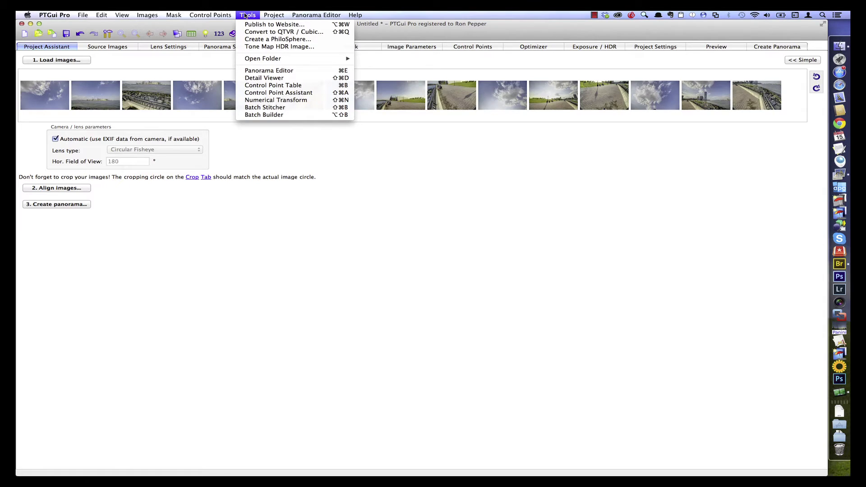
mouse_move(211, 15)
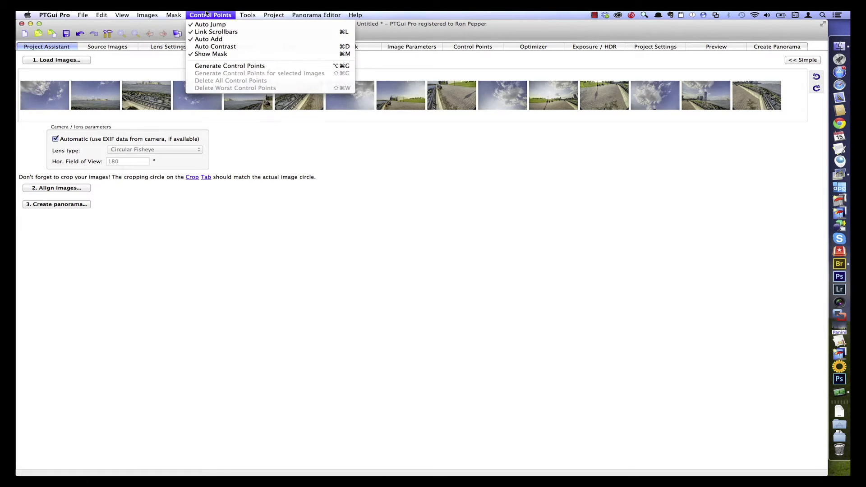
left_click(218, 66)
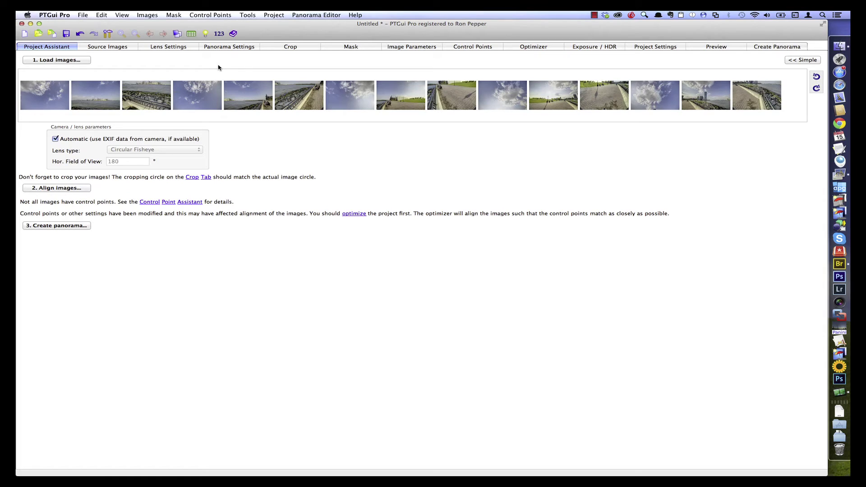
left_click(537, 50)
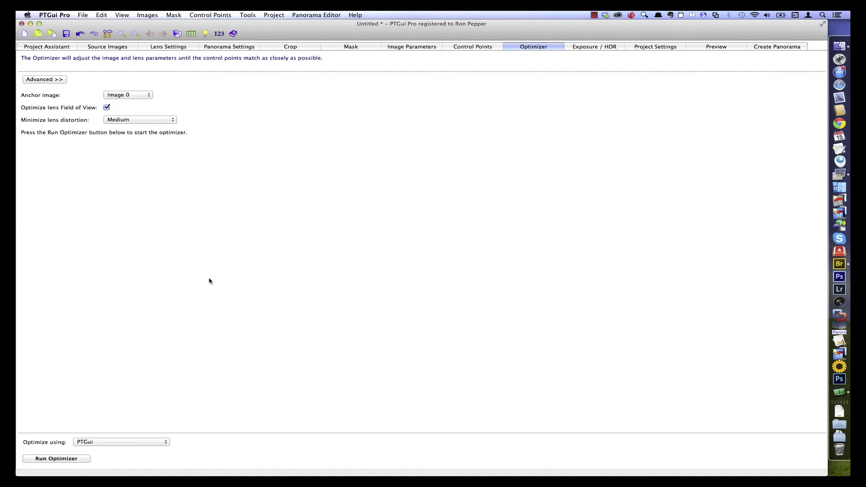
Step: Run the optimizer and accept its results (average control point distance 13.27)
left_click(56, 459)
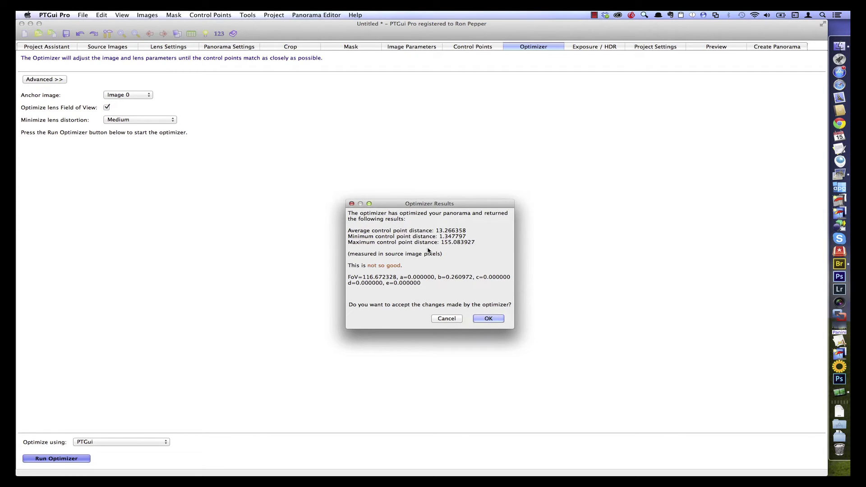
left_click(487, 319)
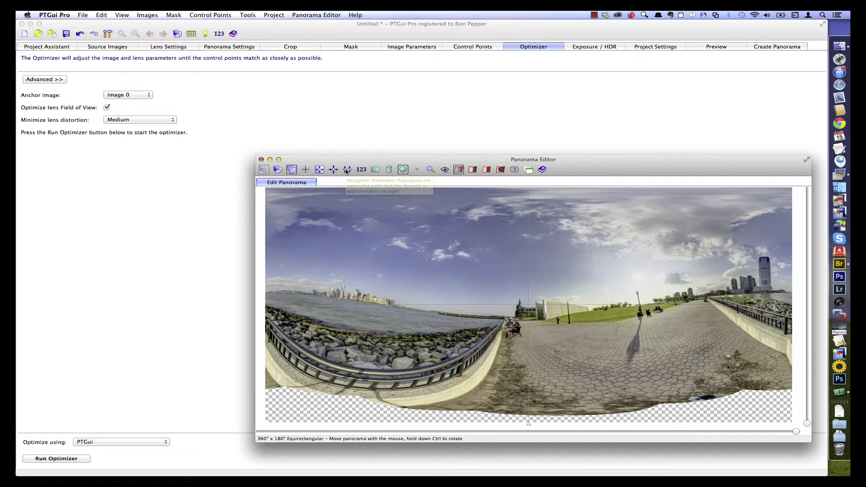
Step: Straighten the panorama's horizon, then show the control points for images 0 and 1
left_click(346, 170)
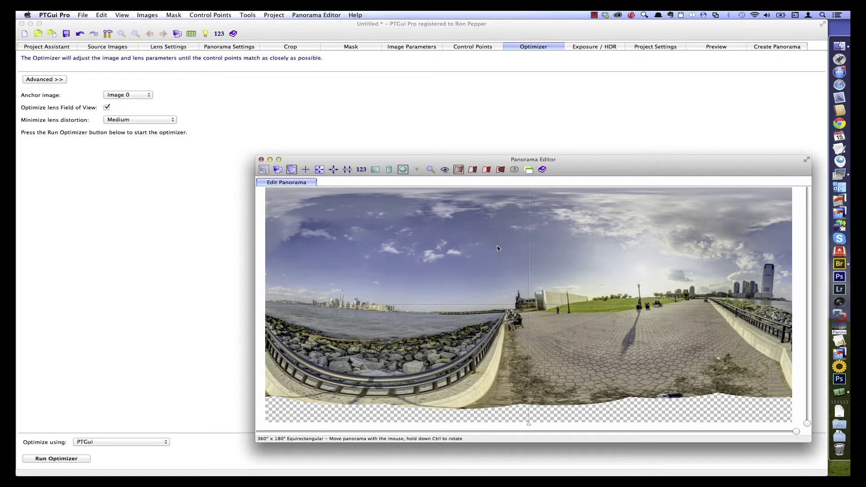
left_click(448, 121)
left_click(477, 48)
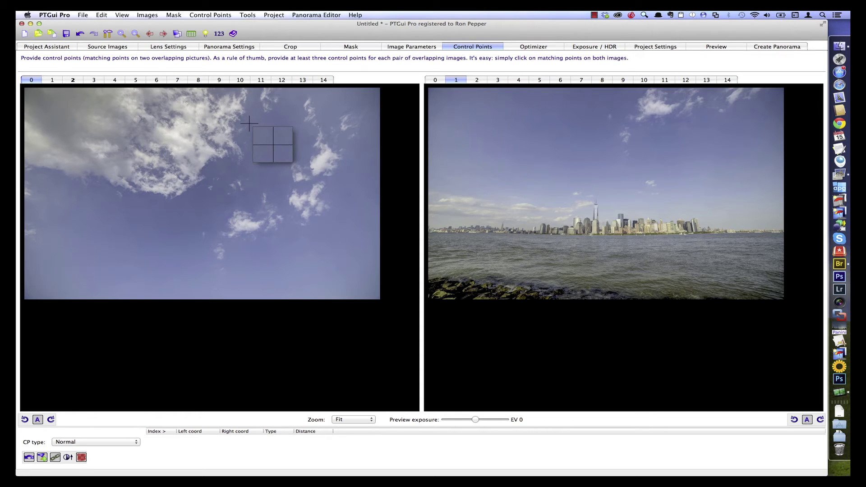
Step: Pair image 1 with image 4 and generate control points on the right end of the skyline
left_click(167, 33)
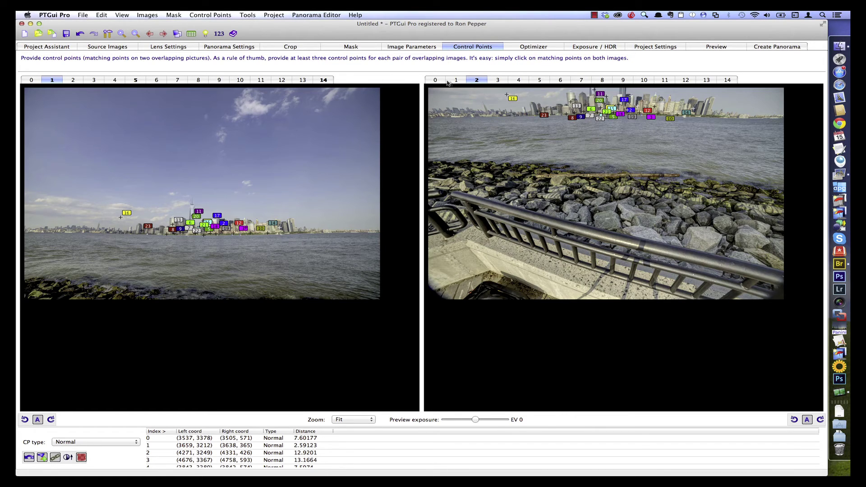
left_click(498, 82)
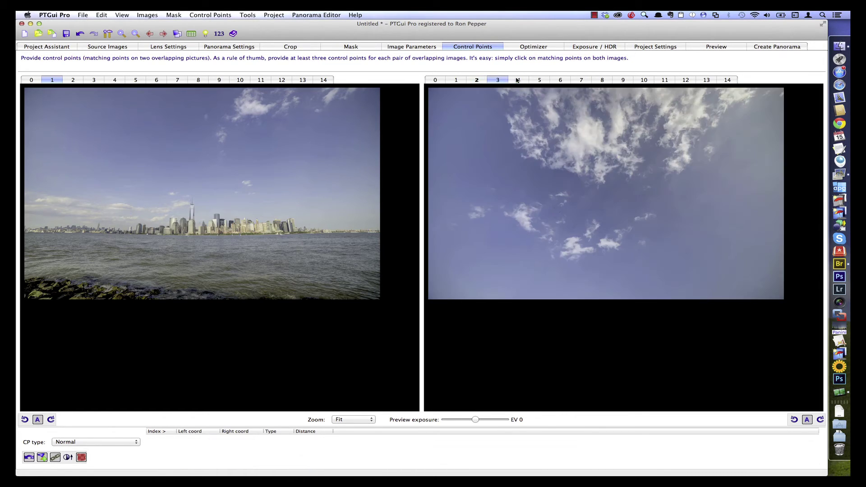
left_click(518, 79)
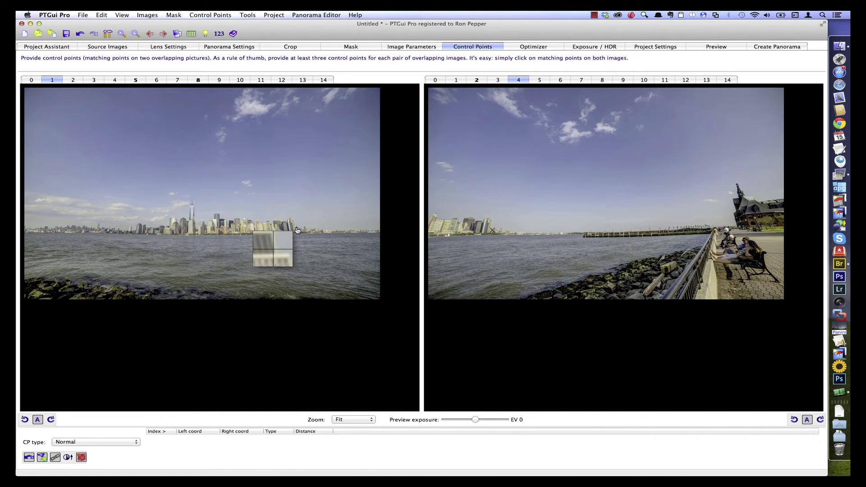
left_click(297, 229)
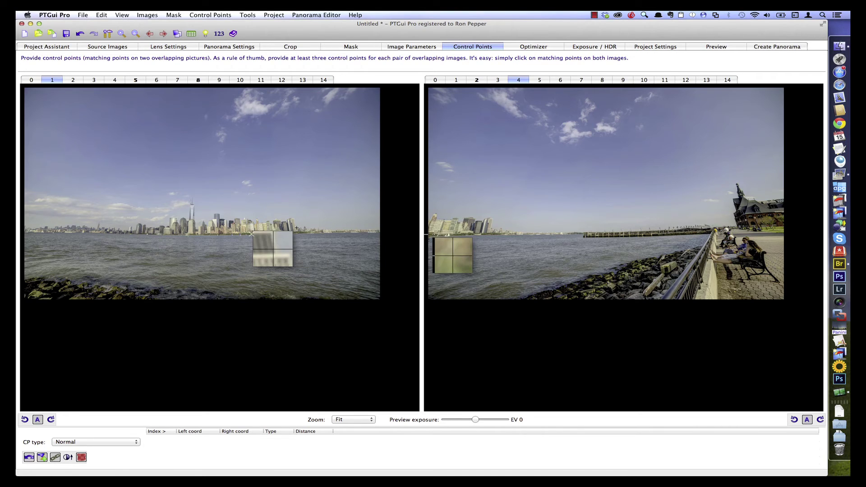
left_click(493, 230)
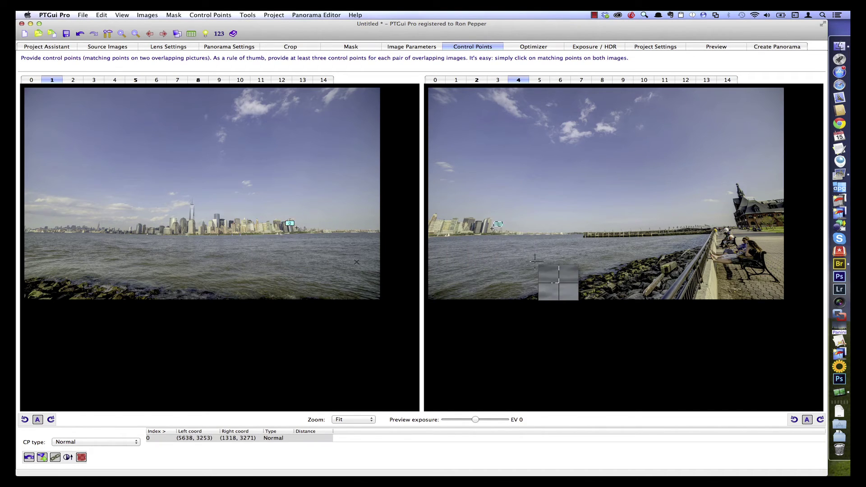
key("Delete")
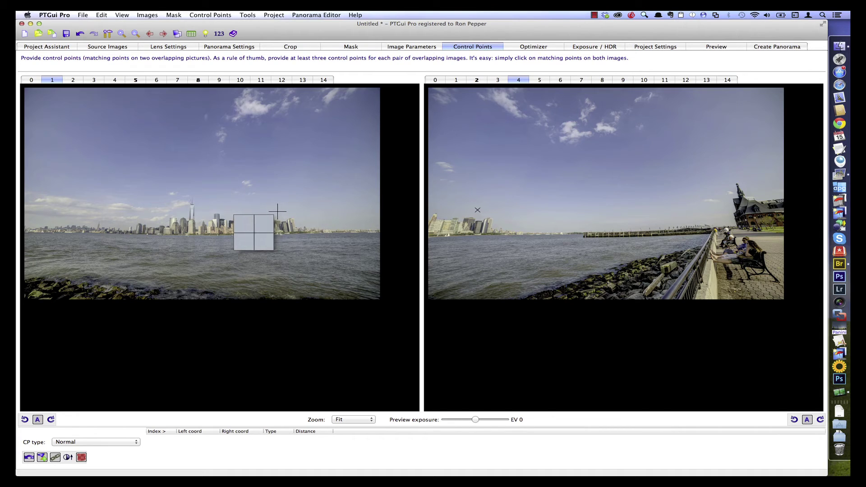
mouse_move(278, 212)
left_mouse_down()
mouse_move(279, 222)
mouse_move(338, 239)
left_mouse_up()
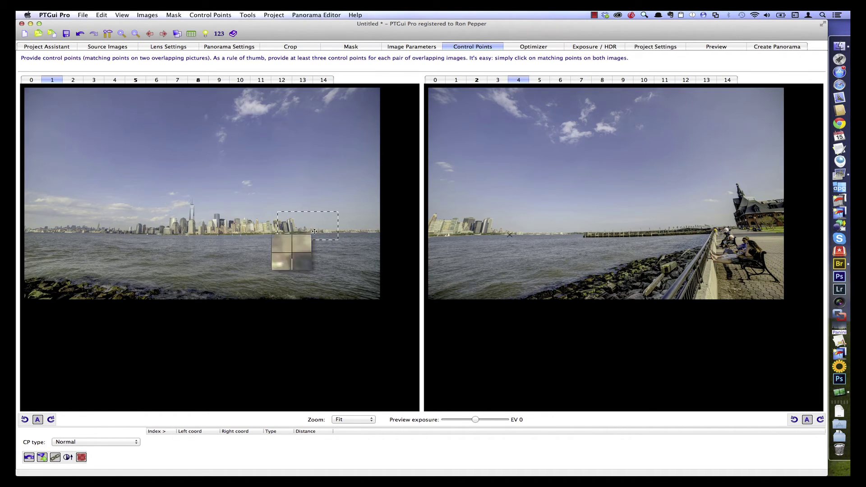
mouse_move(302, 232)
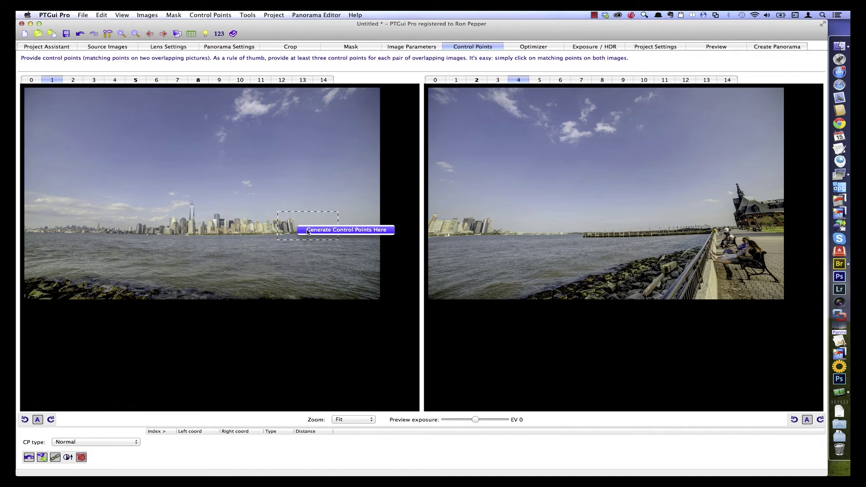
left_click(308, 231)
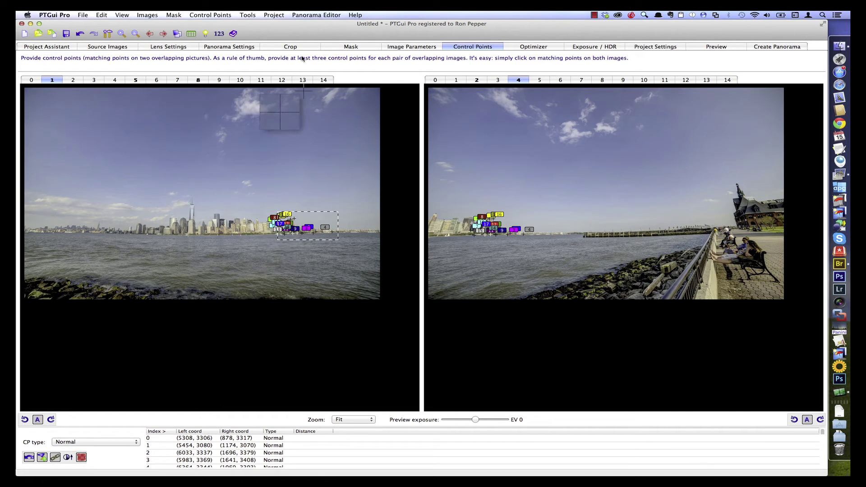
Step: Step to images 4 and 7 and generate control points on the railing and old building
left_click(163, 34)
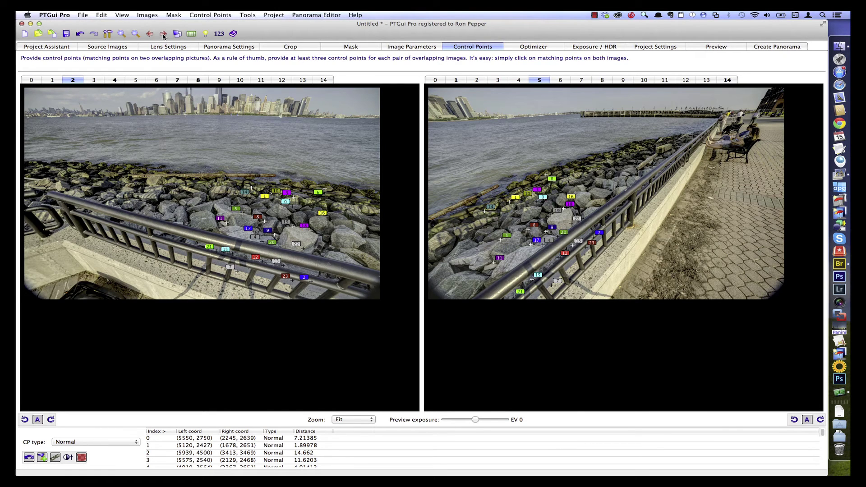
left_click(163, 34)
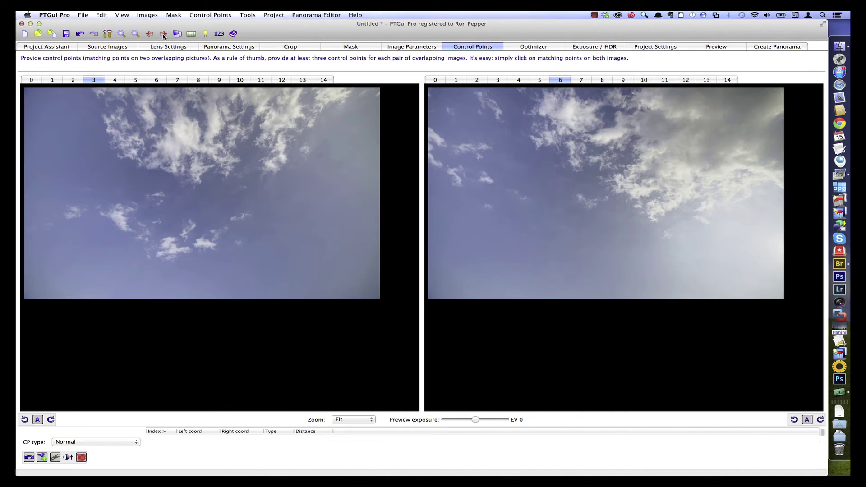
left_click(163, 34)
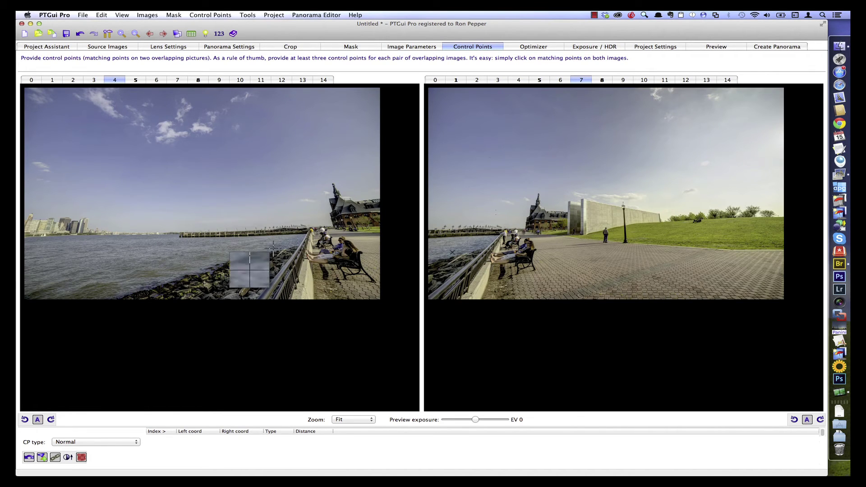
left_click_drag(263, 248, 305, 287)
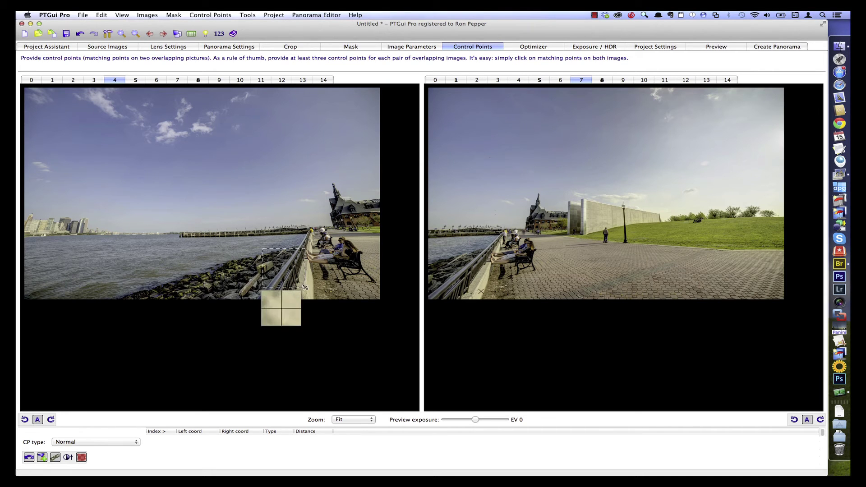
right_click(293, 271)
left_click(300, 272)
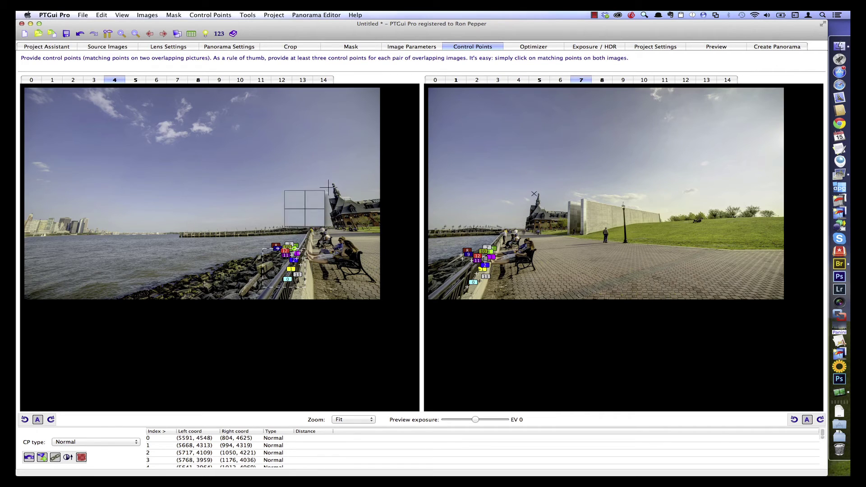
left_click_drag(326, 182, 356, 232)
right_click(339, 196)
left_click(361, 201)
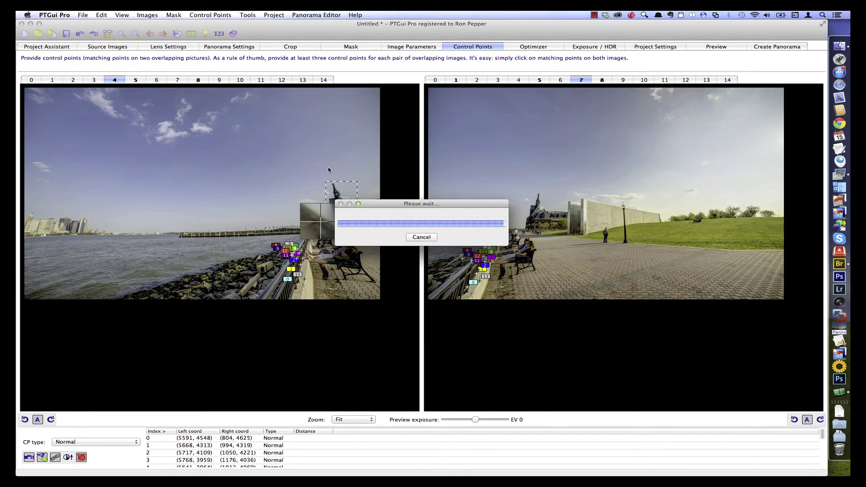
Step: Step to images 7 and 10 and generate control points in the distant tree line
left_click(164, 34)
left_click(164, 33)
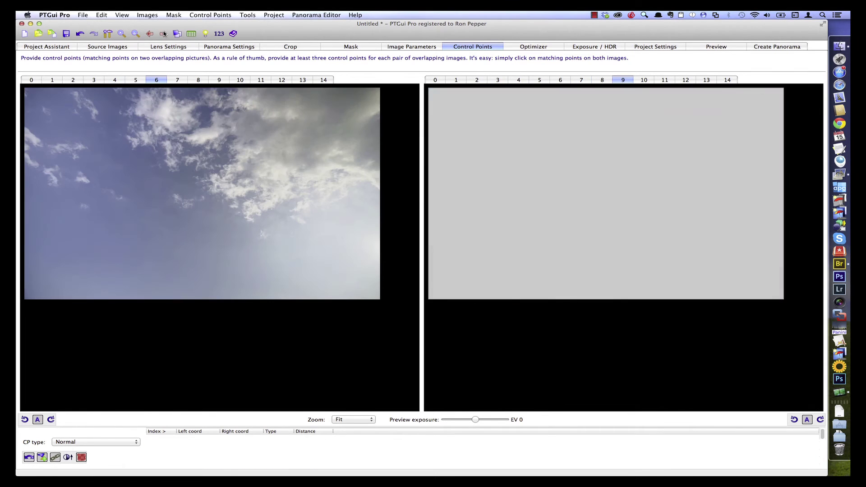
left_click(163, 33)
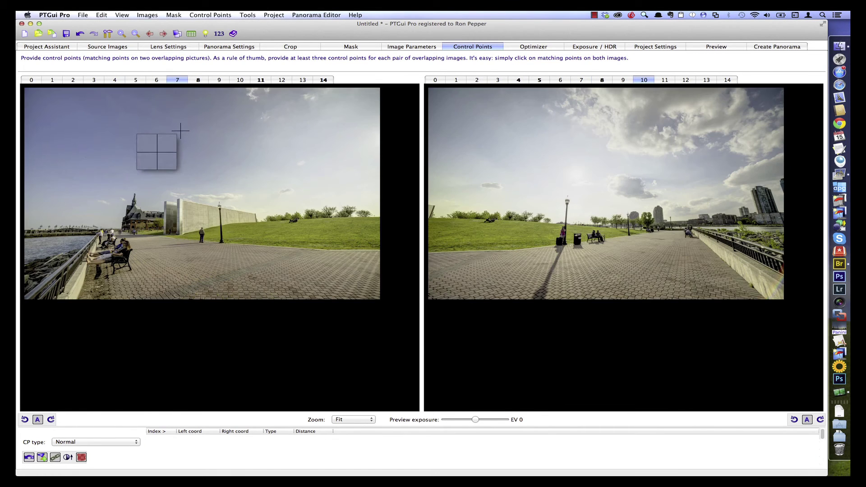
left_click_drag(303, 203, 354, 221)
right_click(322, 212)
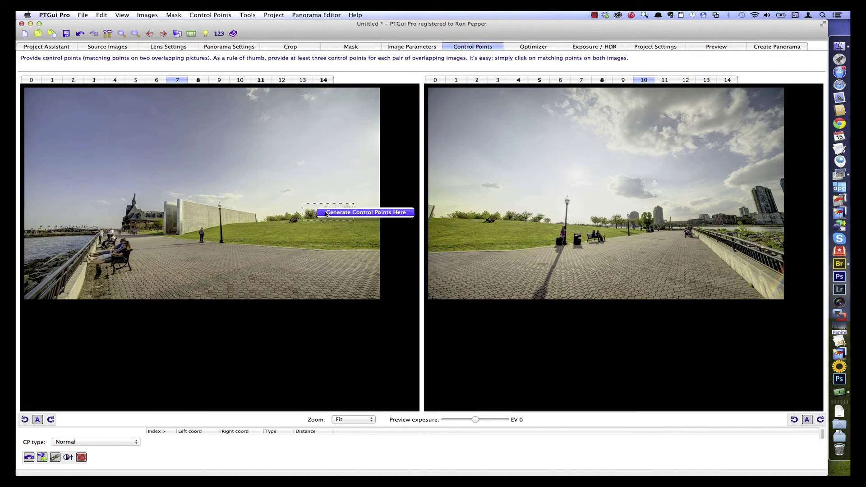
left_click(347, 214)
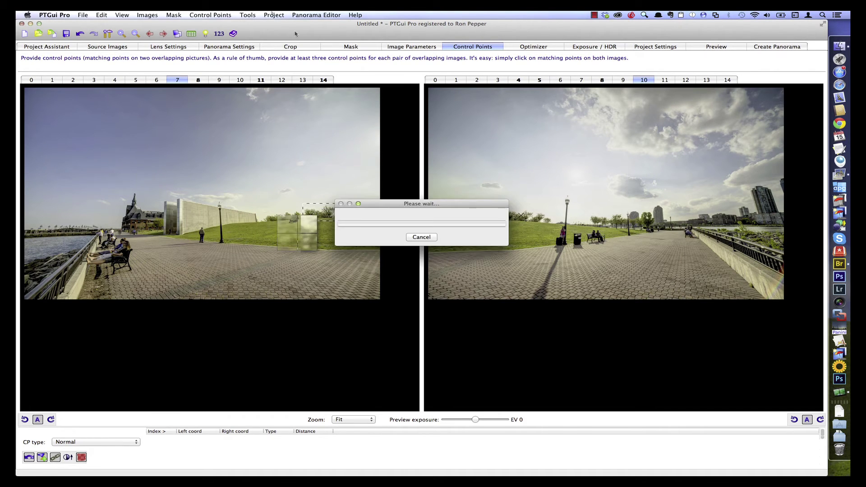
Step: Step to images 10 and 13 and generate control points near the railing and towers
left_click(164, 34)
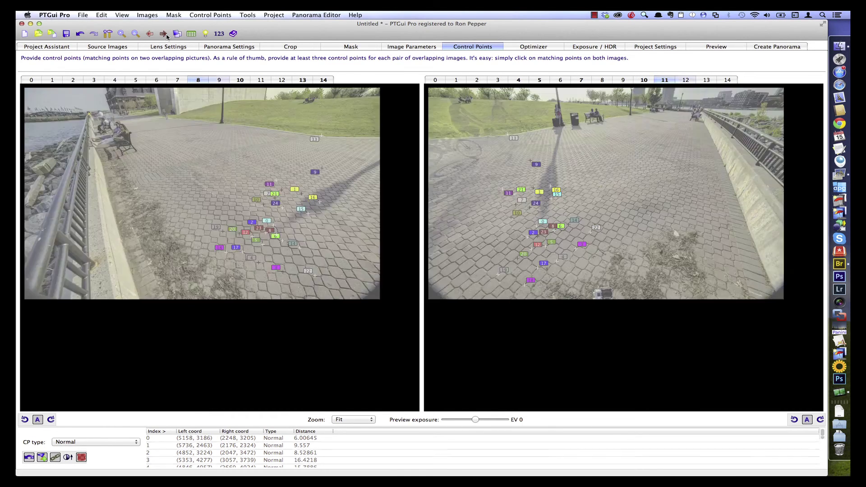
left_click(164, 34)
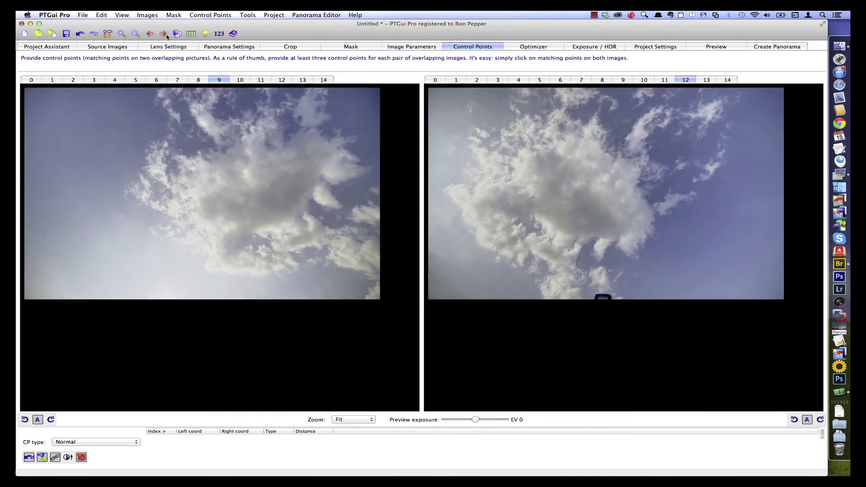
left_click(164, 34)
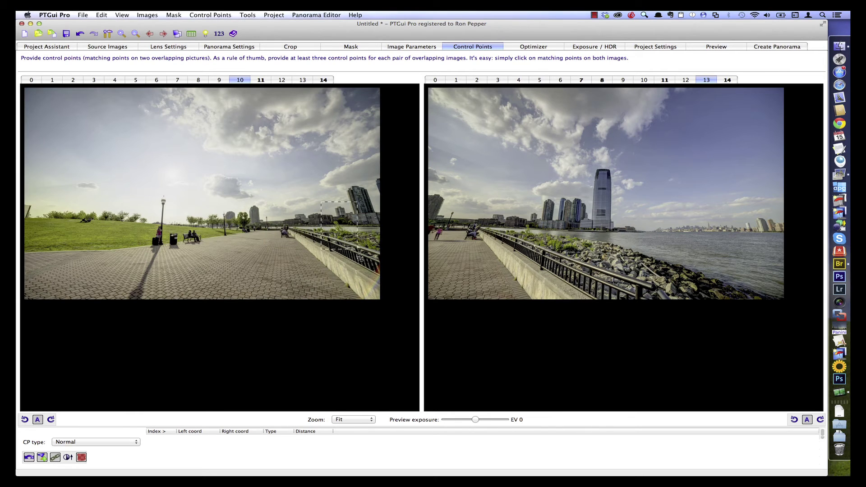
left_click(311, 244)
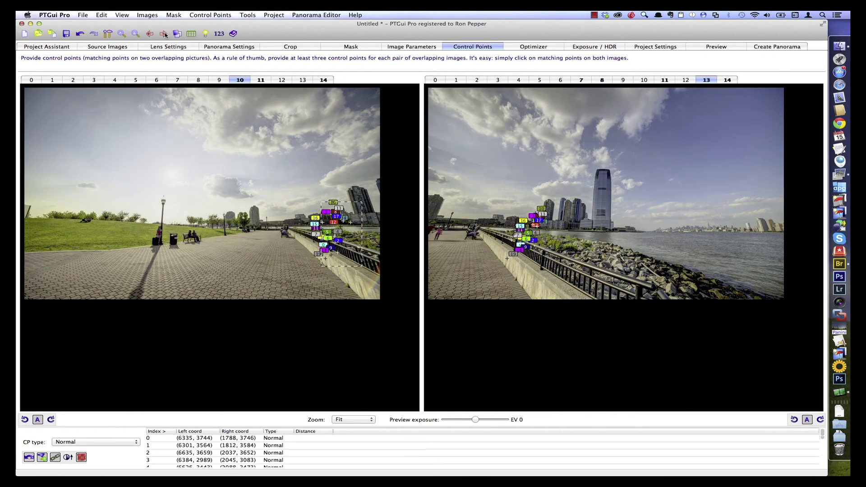
Step: Step to images 13 and 1, generate control points on the distant skyline, then advance a pair
left_click(165, 34)
left_click(164, 34)
left_click(164, 34)
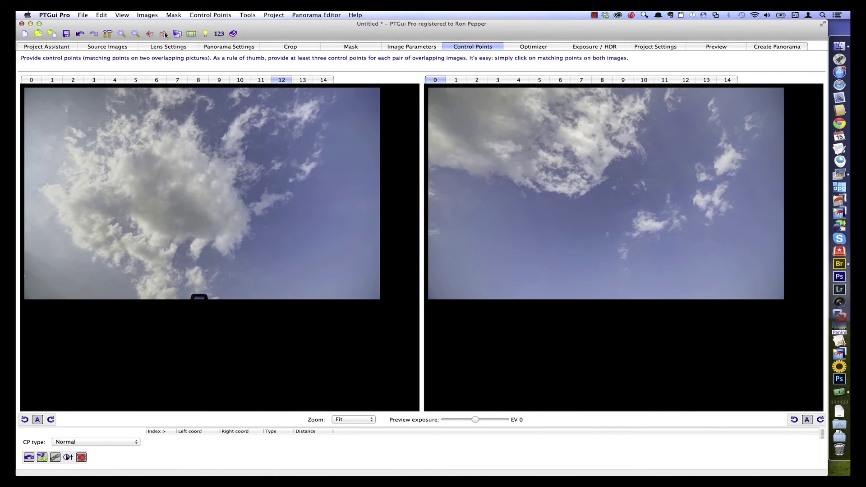
left_click(164, 34)
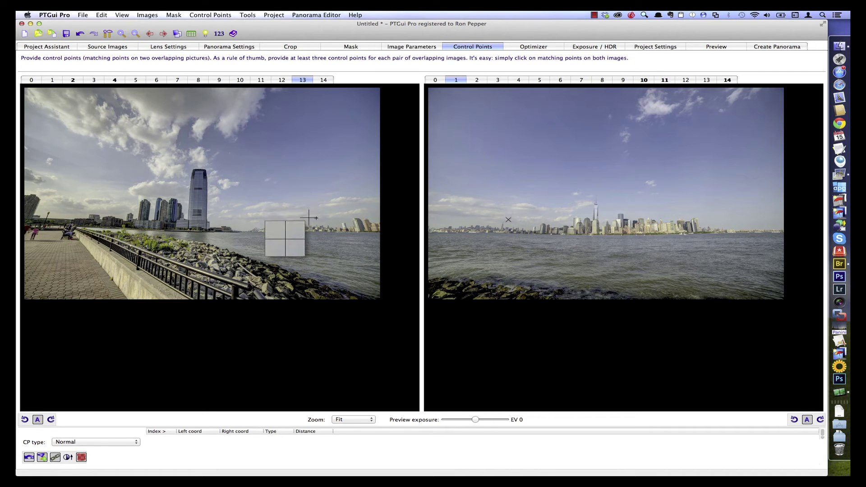
left_click_drag(309, 216, 365, 239)
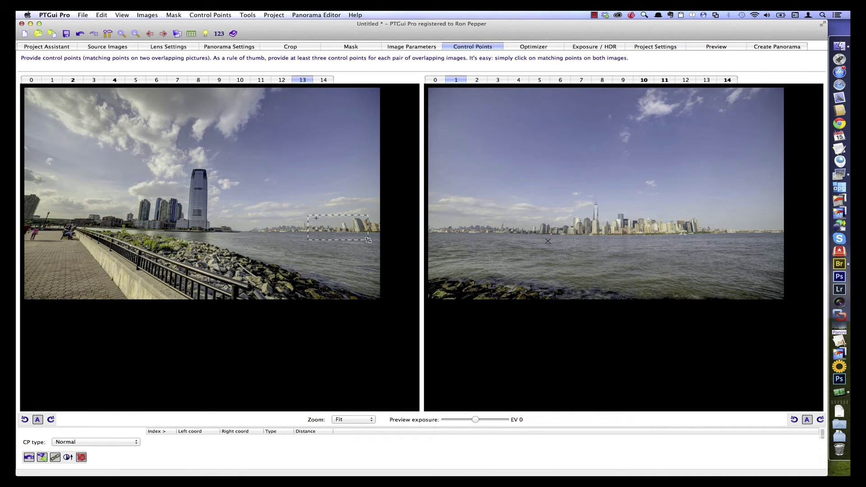
right_click(327, 225)
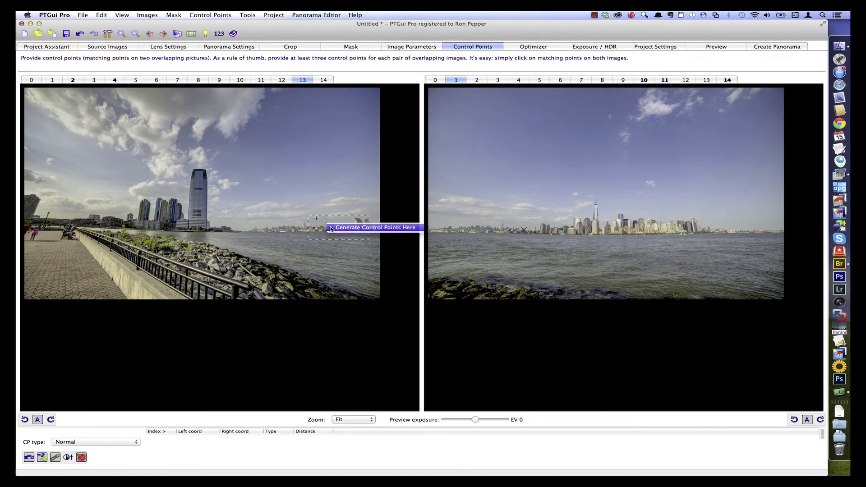
left_click(343, 227)
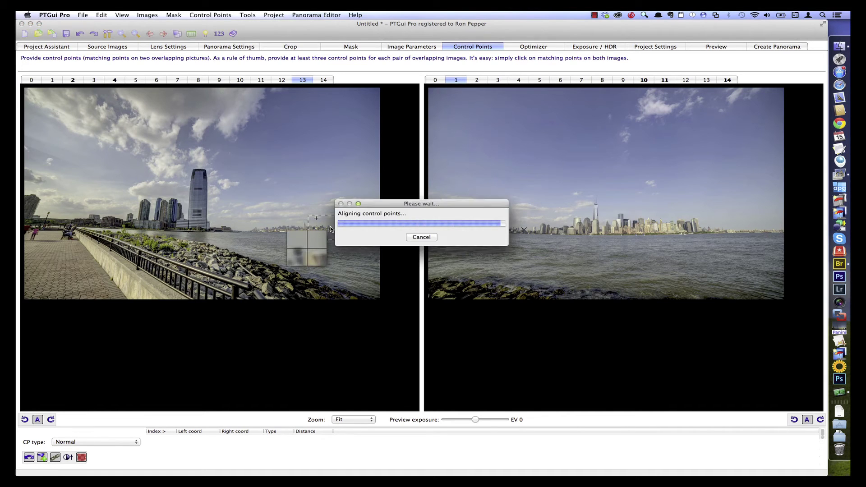
left_click(164, 34)
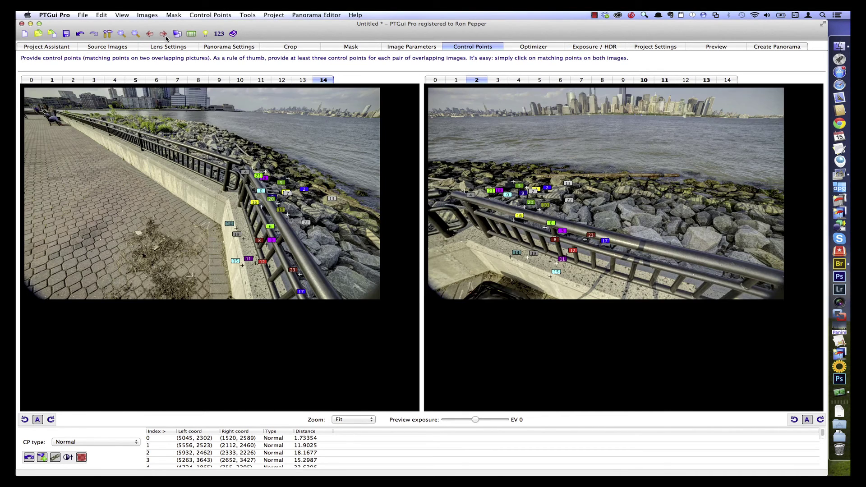
Step: Re-run the optimizer and accept the results (average control point distance 16.23)
left_click(511, 47)
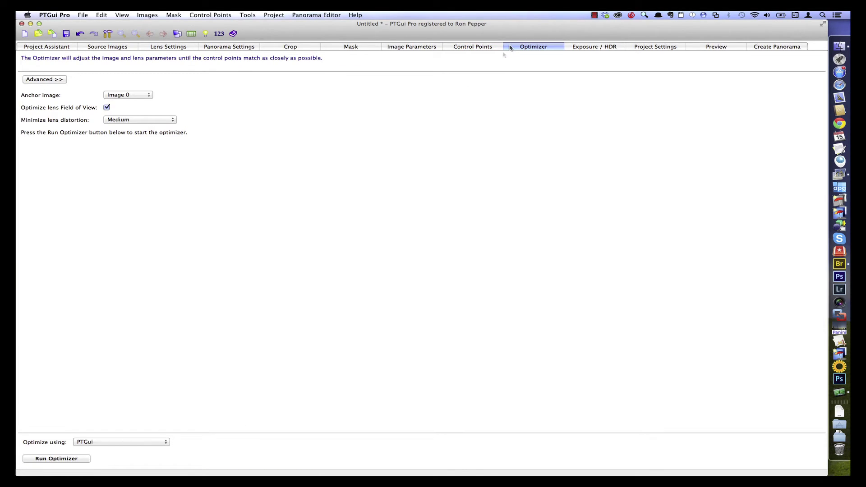
left_click(53, 458)
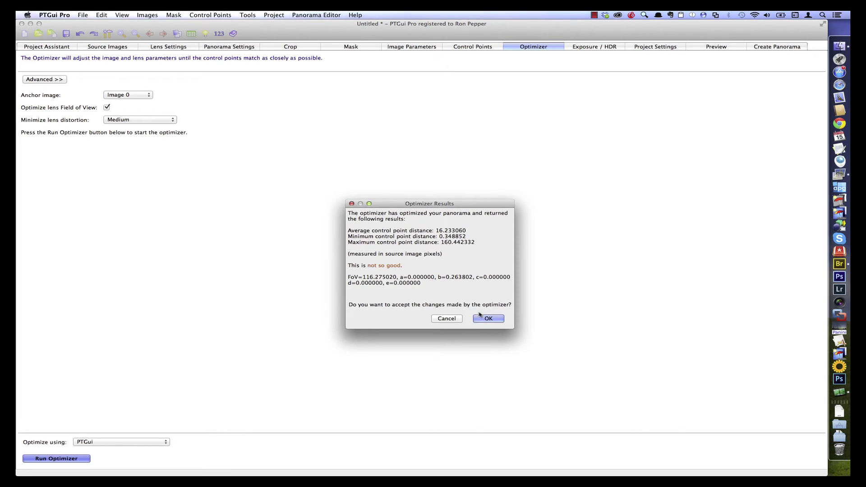
left_click(486, 320)
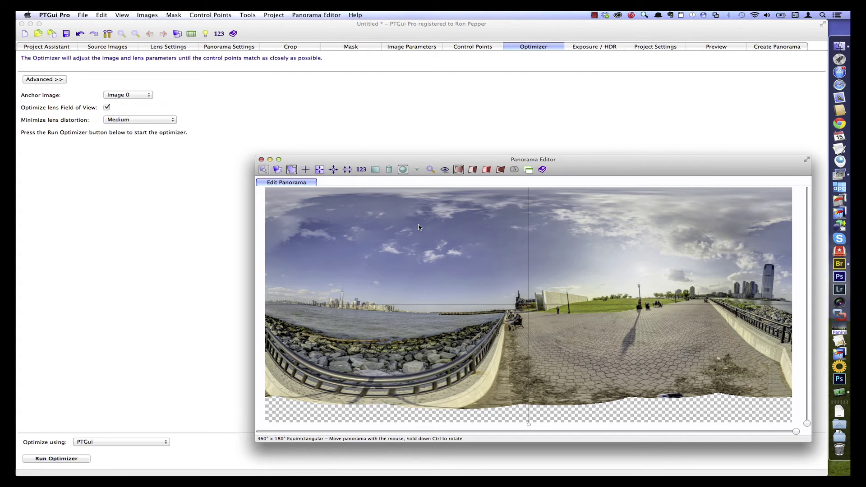
Step: Show the source-image seams in the Panorama Editor, inspect the stitch, then close the editor
left_click_drag(619, 160, 604, 151)
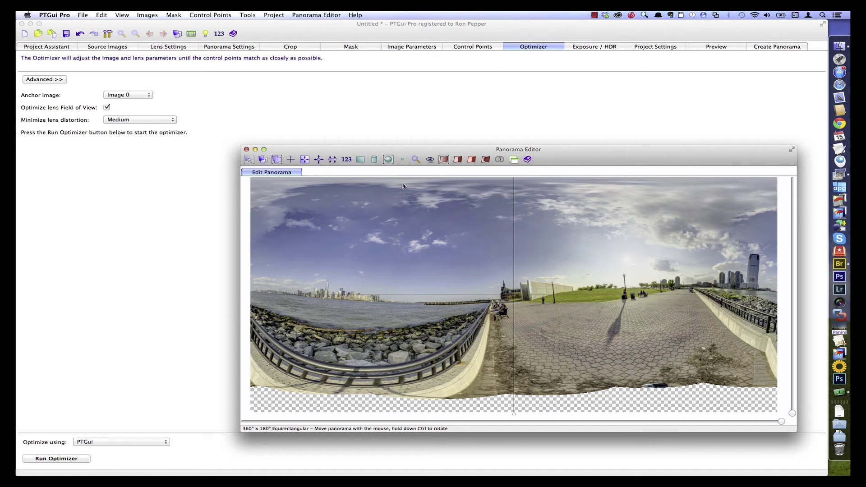
left_click(332, 160)
left_click_drag(515, 298, 517, 295)
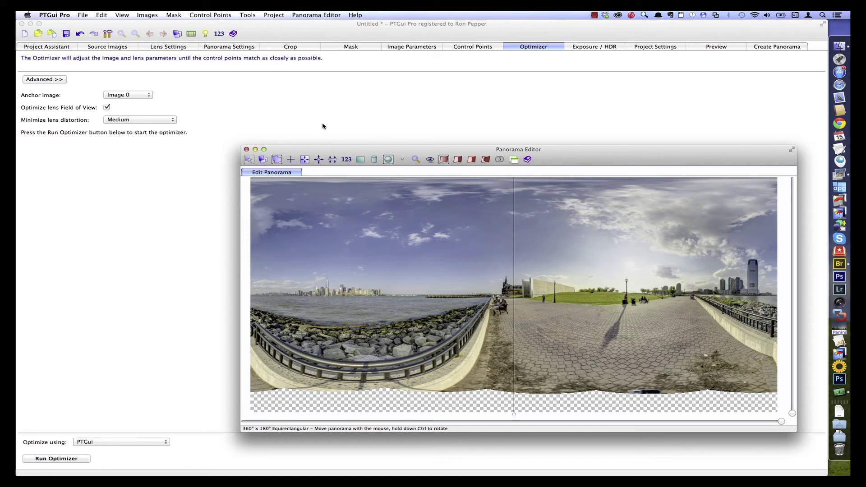
key("super+w")
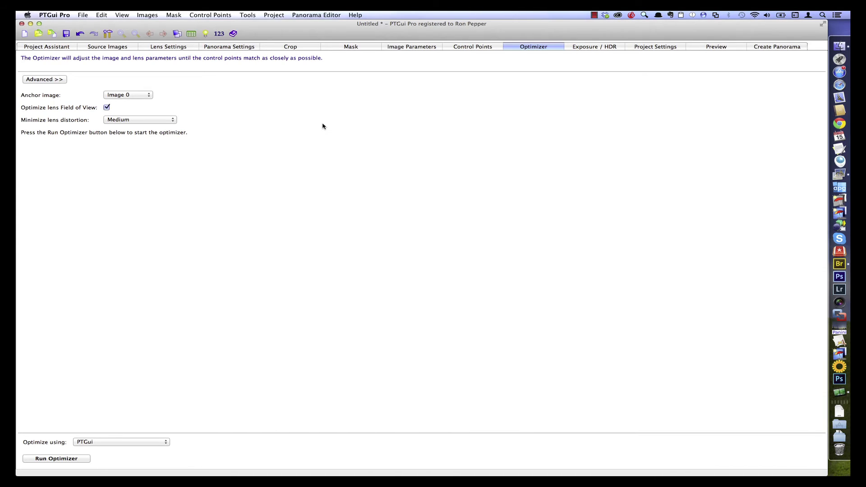
Step: Paint a green keep-mask outline around the people on the bench and flood-fill it
left_click(353, 48)
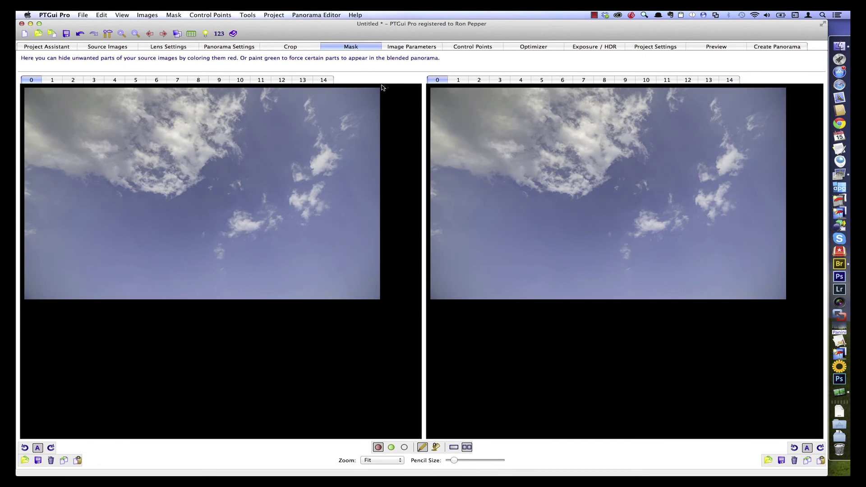
left_click(479, 80)
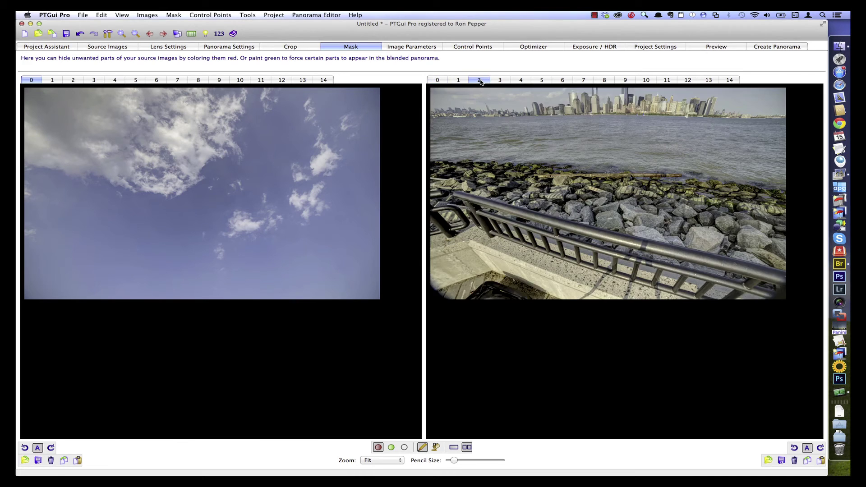
left_click(494, 82)
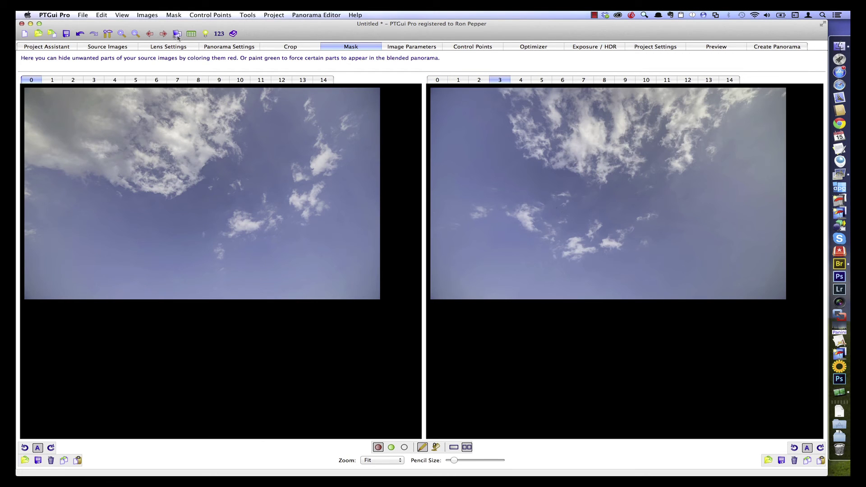
left_click(164, 34)
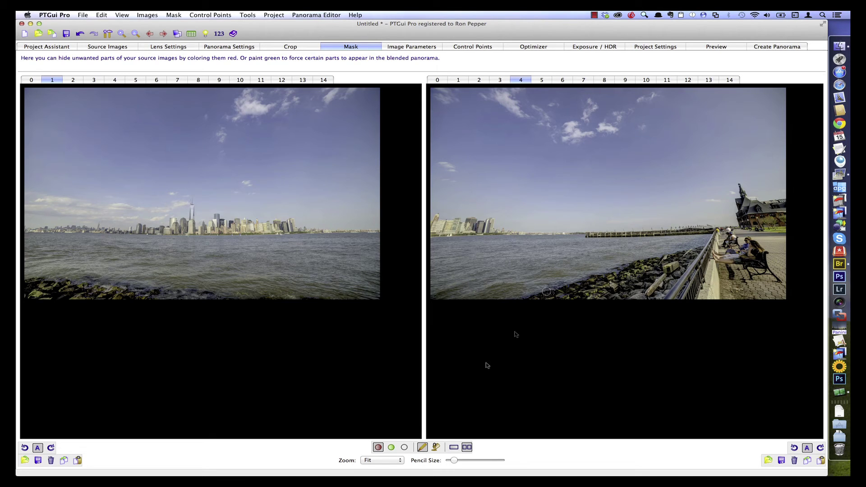
left_click(391, 447)
mouse_move(762, 241)
left_mouse_down()
mouse_move(746, 224)
mouse_move(714, 233)
mouse_move(717, 273)
mouse_move(760, 282)
mouse_move(766, 247)
left_mouse_up()
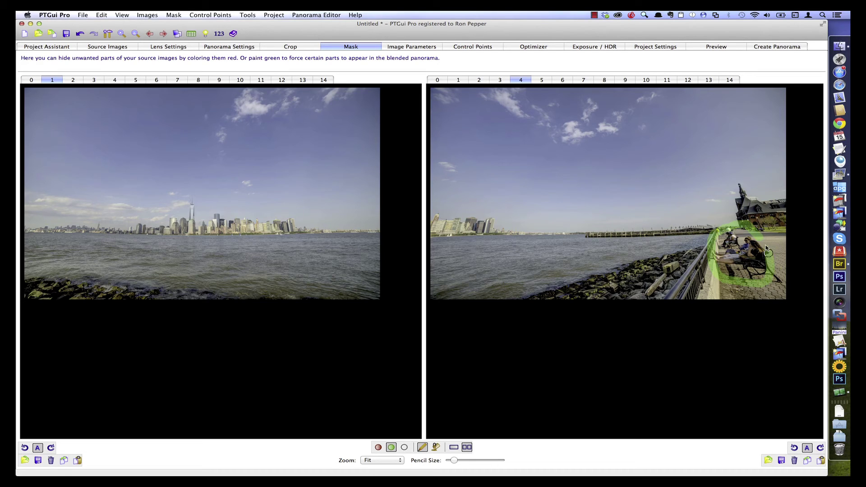
key("f")
left_click(729, 258)
key("p")
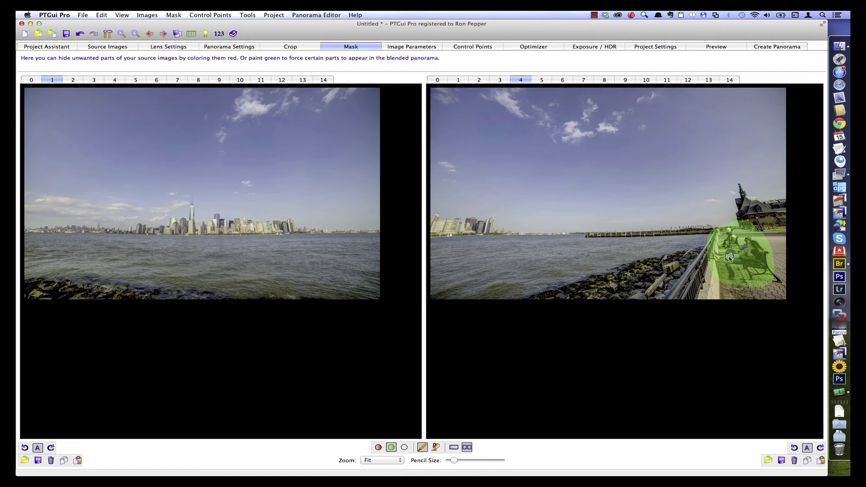
Step: Paint green over the standing person in image 7
left_click(165, 35)
left_click(165, 36)
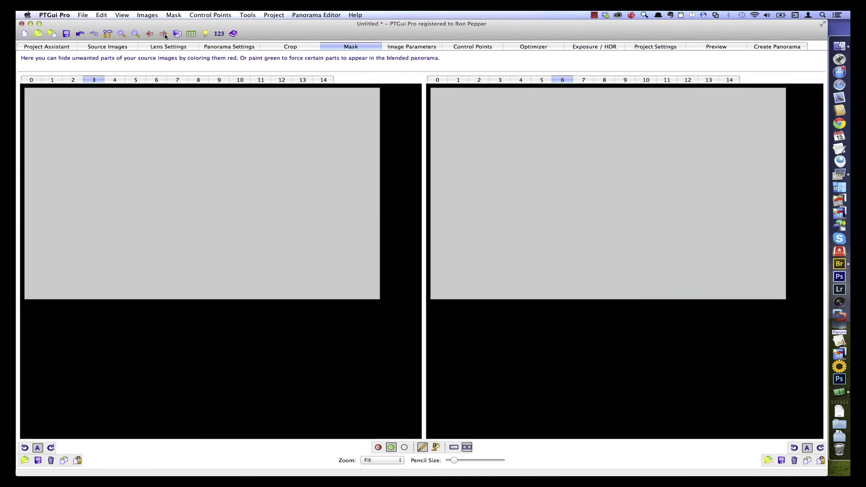
left_click(150, 34)
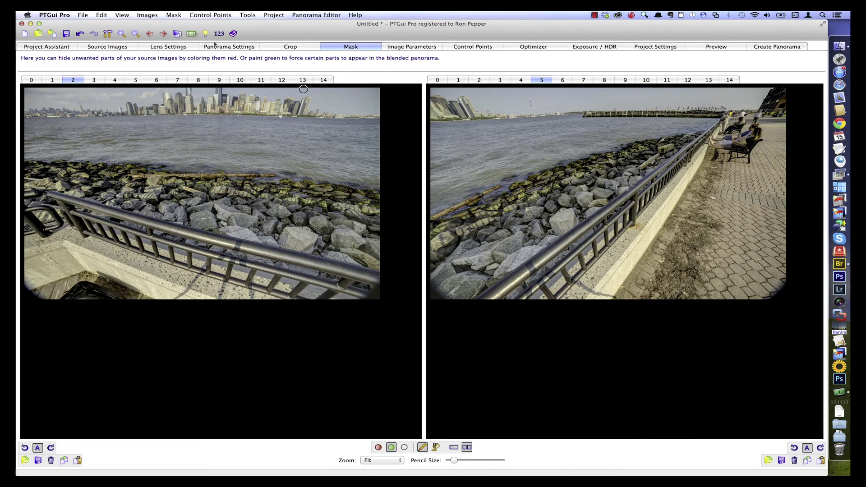
left_click(164, 34)
left_click(164, 34)
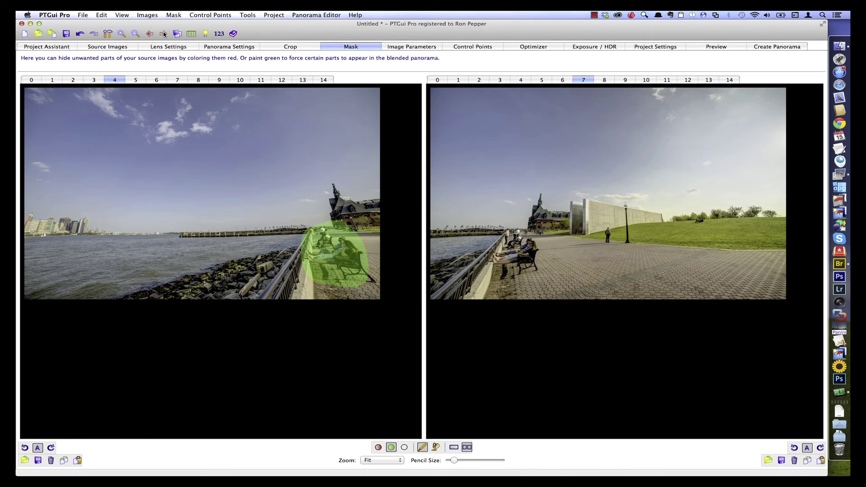
left_click_drag(609, 227, 608, 242)
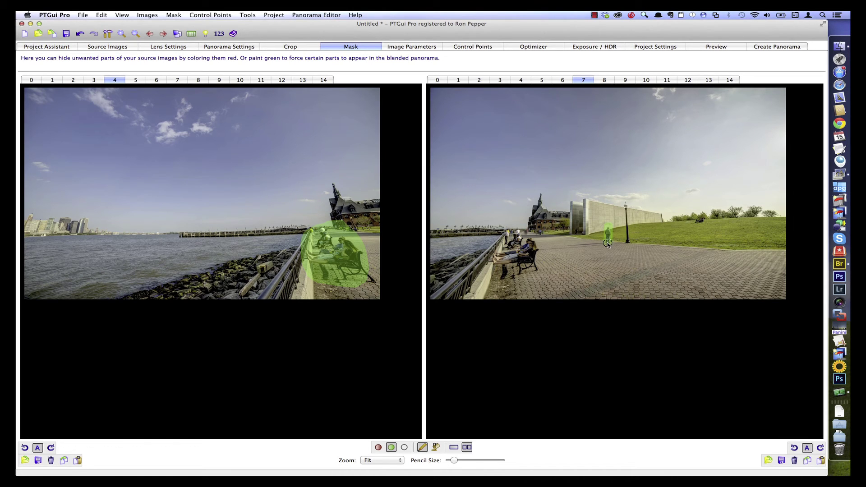
Step: Paint green over the person by the lamp post and the distant people on the right
left_click(165, 37)
left_click(164, 37)
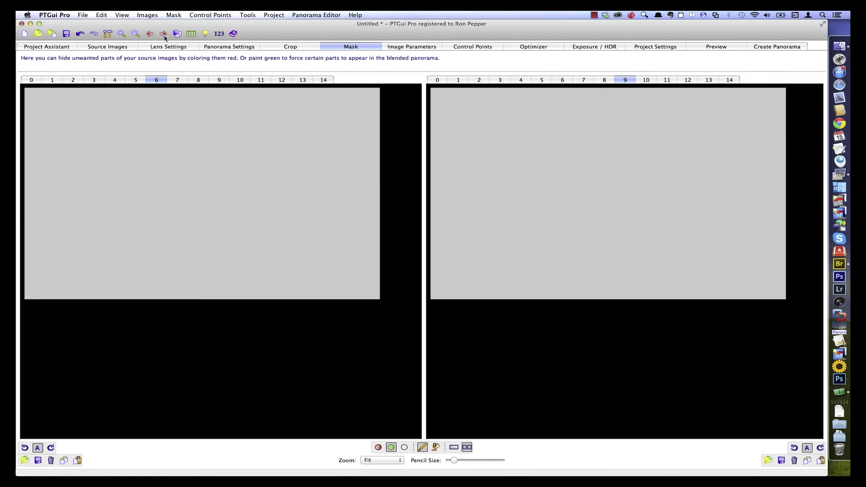
left_click(164, 37)
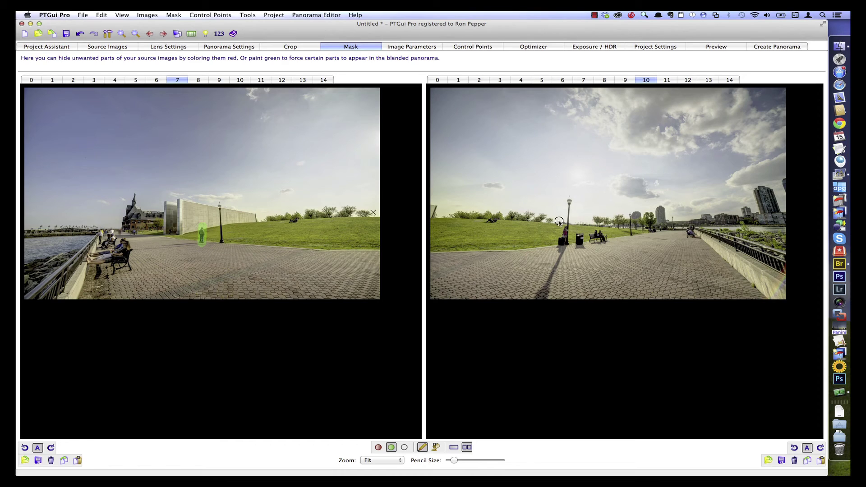
mouse_move(559, 223)
left_mouse_down()
mouse_move(567, 243)
mouse_move(602, 244)
mouse_move(615, 231)
mouse_move(564, 223)
mouse_move(569, 235)
mouse_move(602, 234)
mouse_move(589, 231)
left_mouse_up()
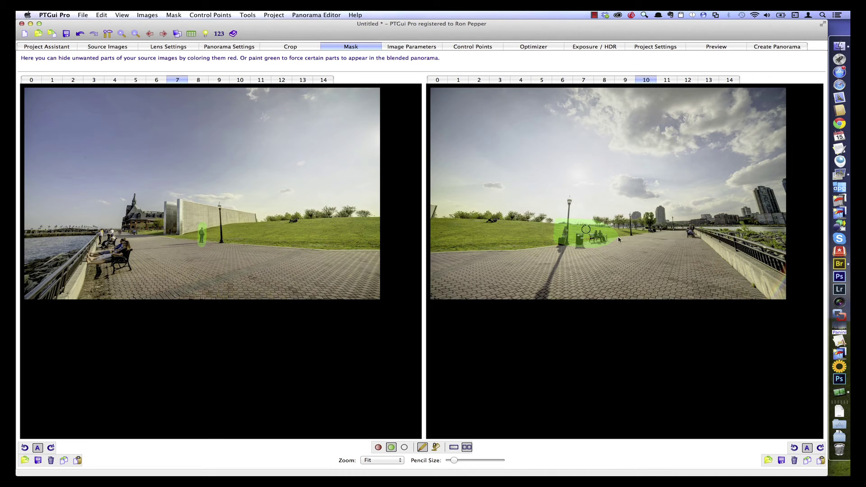
mouse_move(703, 233)
left_mouse_down()
mouse_move(681, 228)
mouse_move(691, 237)
left_mouse_up()
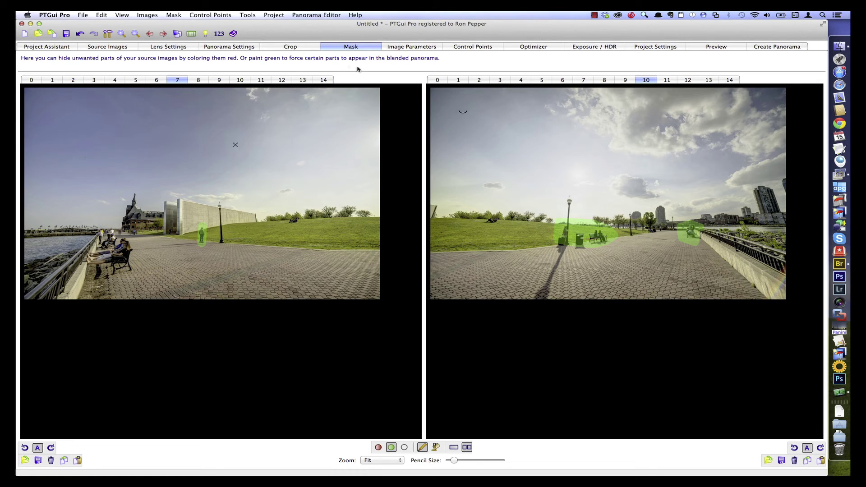
Step: Outline the area beside the lamp-post shadow in green and flood-fill it
left_click(164, 35)
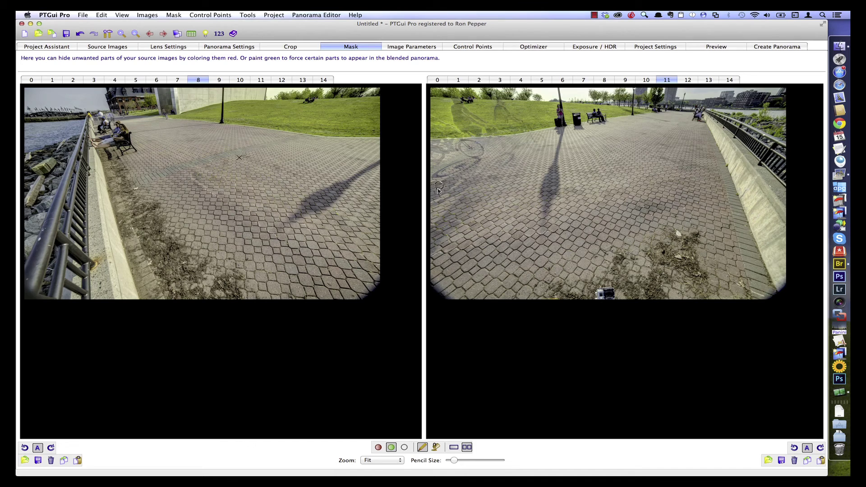
mouse_move(434, 208)
left_mouse_down()
mouse_move(546, 158)
mouse_move(558, 118)
mouse_move(550, 91)
mouse_move(433, 89)
mouse_move(432, 202)
left_mouse_up()
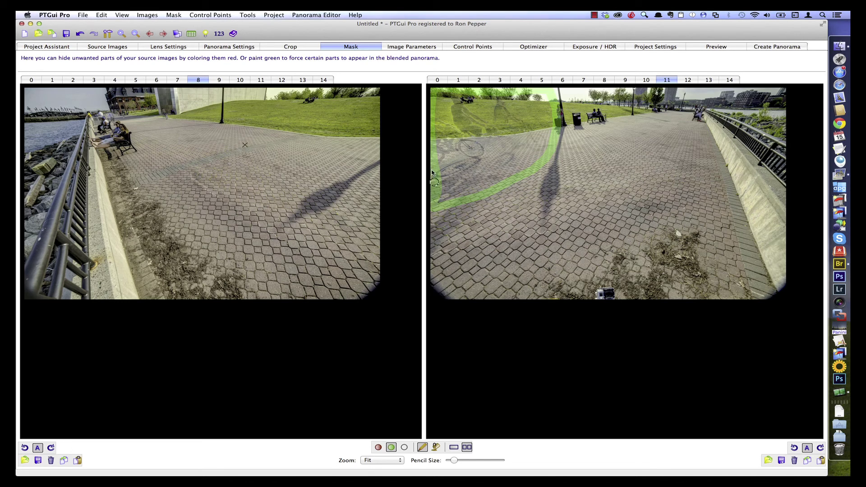
key("f")
left_click(497, 141)
key("p")
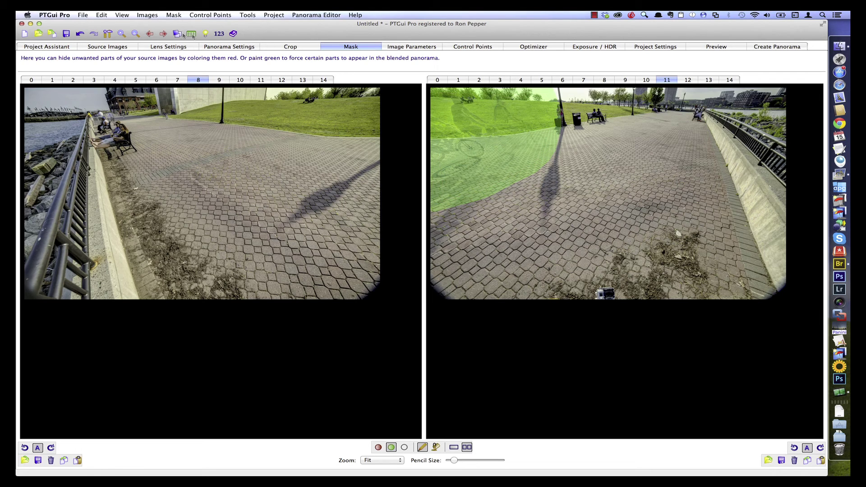
left_click(163, 34)
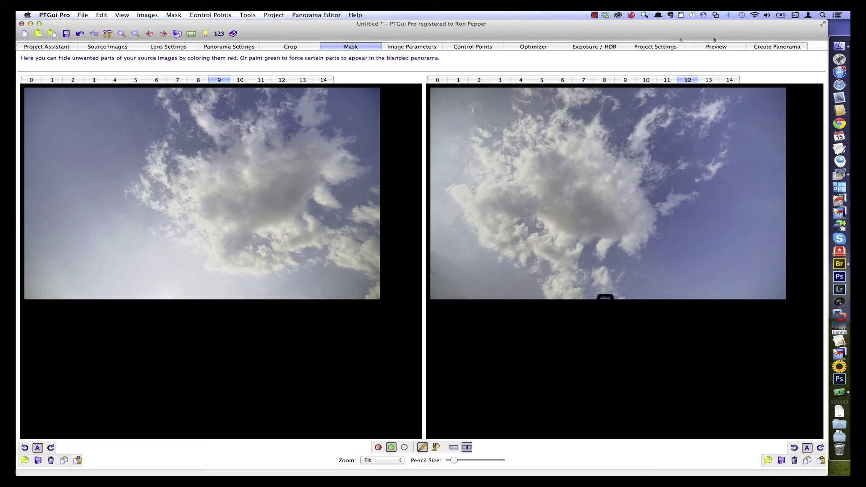
Step: Render a low-resolution preview of the whole panorama and pan across the skyline
left_click(731, 47)
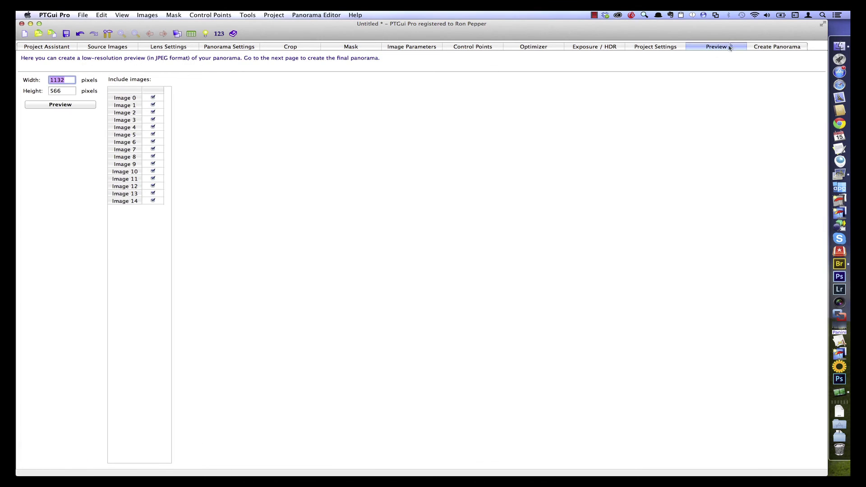
left_click(71, 106)
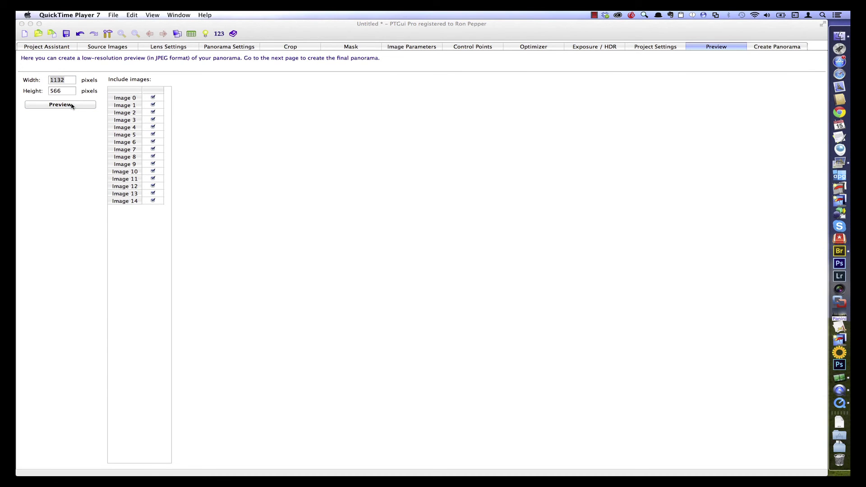
left_click_drag(167, 171, 306, 192)
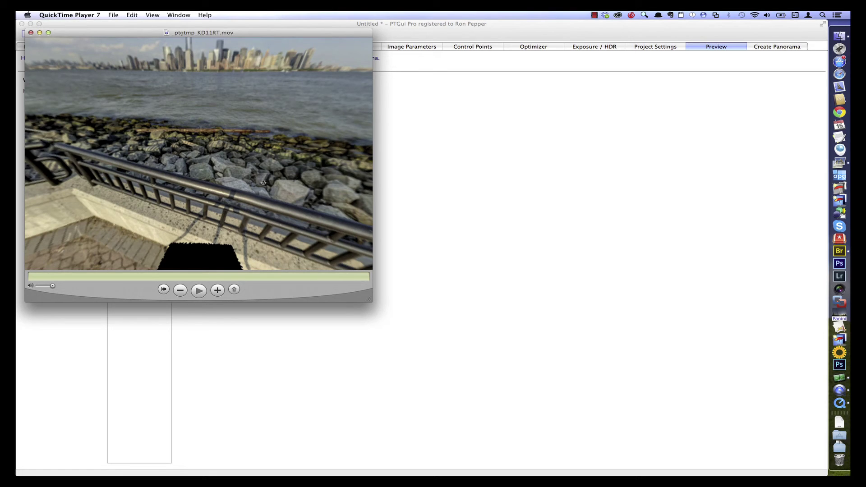
left_click_drag(264, 183, 318, 176)
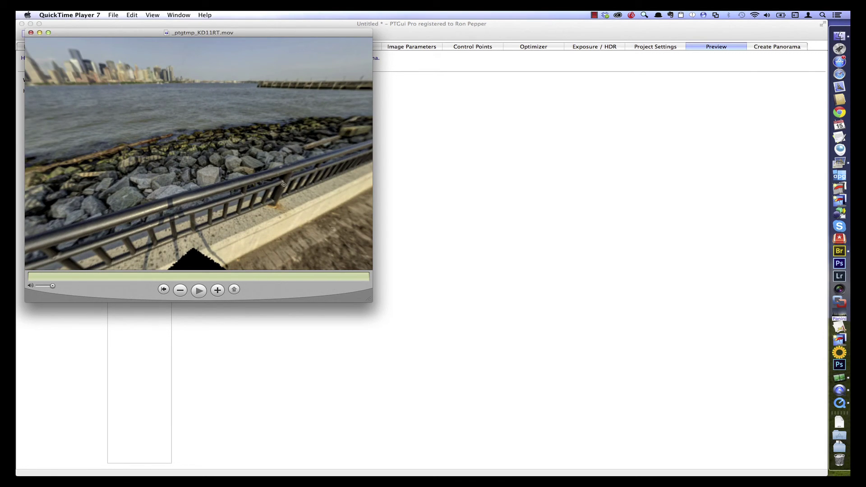
Step: Inspect the bench with people, the sky and the tower, then close the preview movie
mouse_move(279, 187)
left_mouse_down()
mouse_move(317, 165)
mouse_move(275, 179)
mouse_move(210, 174)
mouse_move(279, 167)
mouse_move(273, 178)
left_mouse_up()
left_click_drag(184, 152, 229, 157)
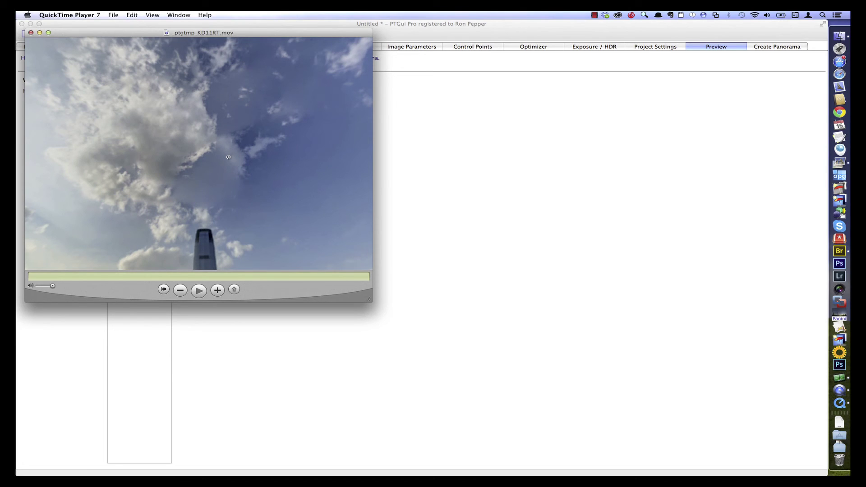
left_click_drag(227, 158, 281, 143)
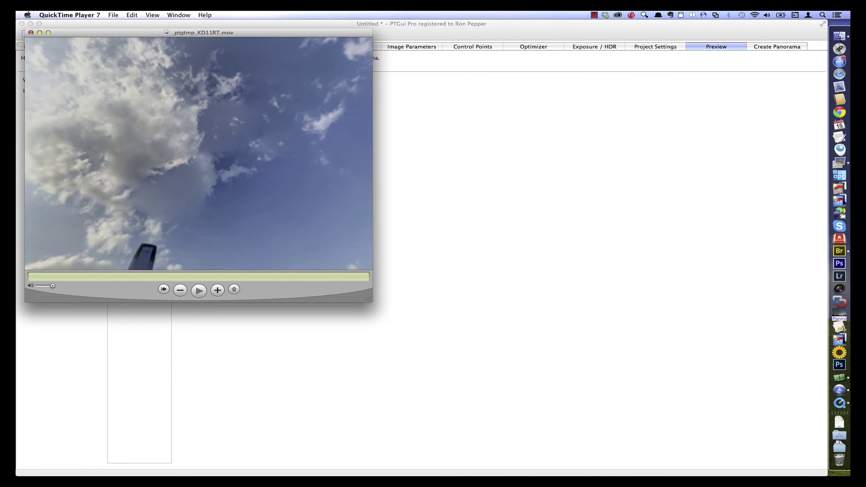
left_click_drag(243, 178, 250, 218)
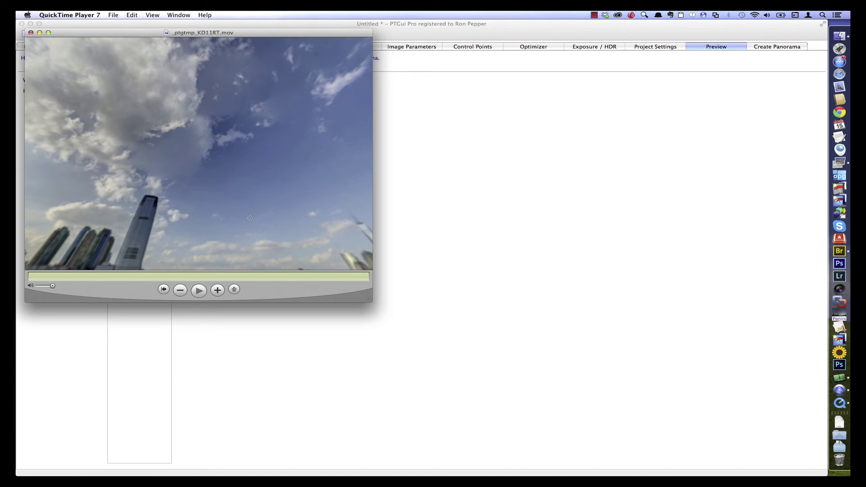
left_click(30, 33)
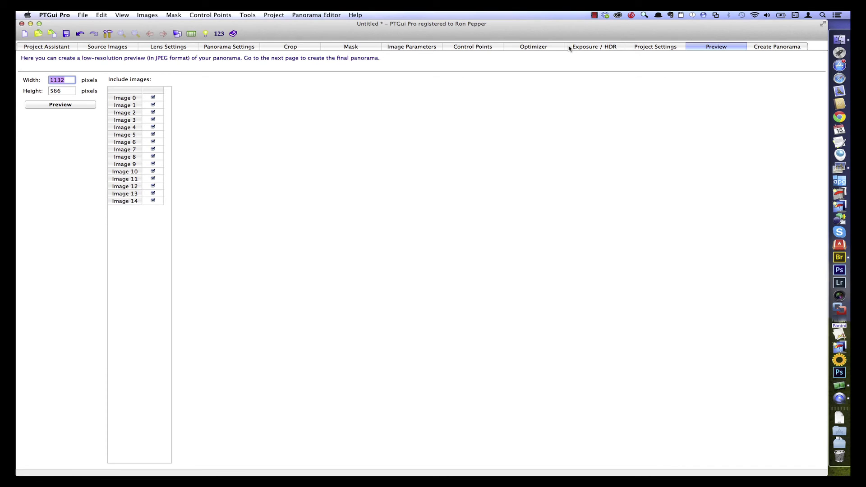
Step: Outline the central cloud area of image 12 in green and flood-fill it solid
left_click(368, 48)
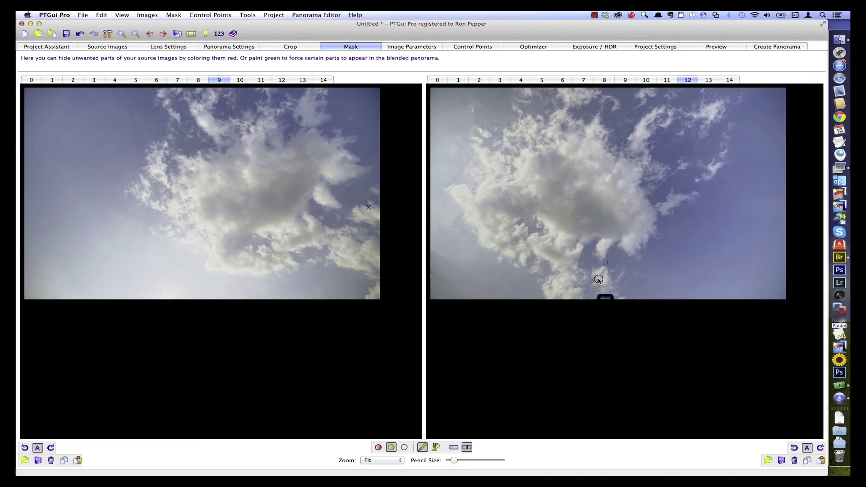
mouse_move(599, 280)
left_mouse_down()
mouse_move(654, 281)
mouse_move(721, 222)
mouse_move(737, 185)
mouse_move(728, 137)
mouse_move(564, 153)
mouse_move(508, 193)
mouse_move(500, 262)
mouse_move(510, 278)
mouse_move(592, 284)
left_mouse_up()
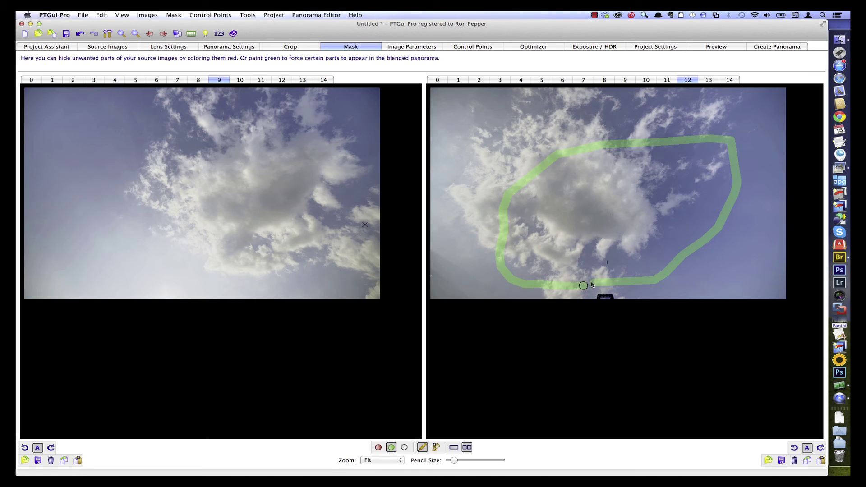
key("f")
left_click(619, 226)
key("p")
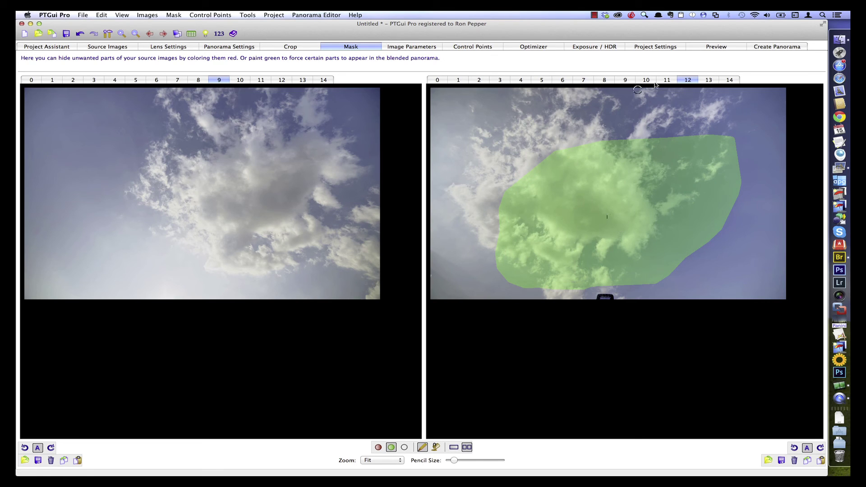
Step: Generate a fresh low-resolution preview and look from the promenade up into the sky
left_click(701, 49)
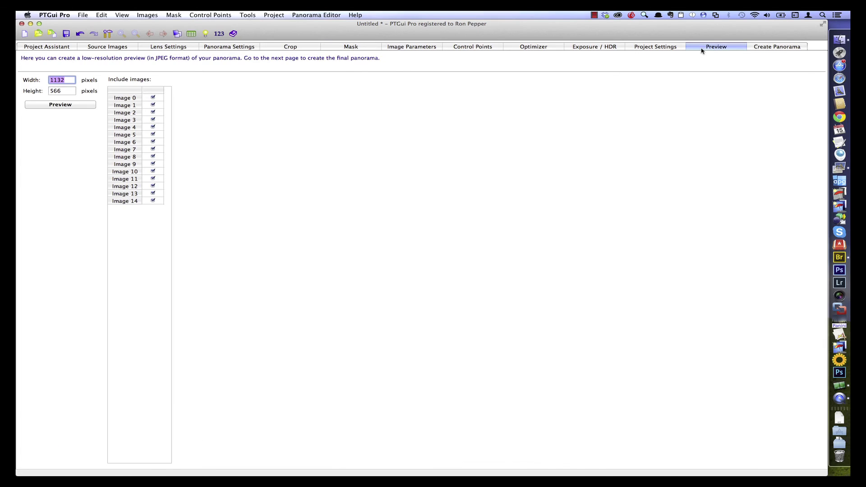
left_click(53, 107)
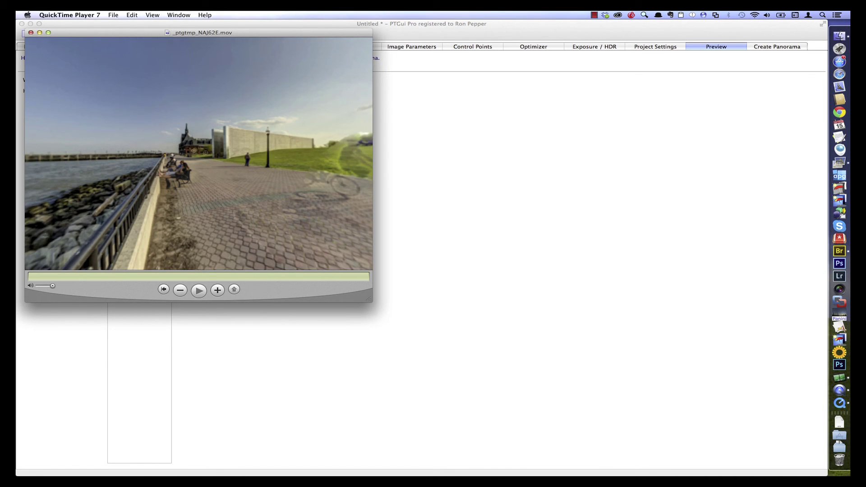
left_click_drag(193, 150, 130, 160)
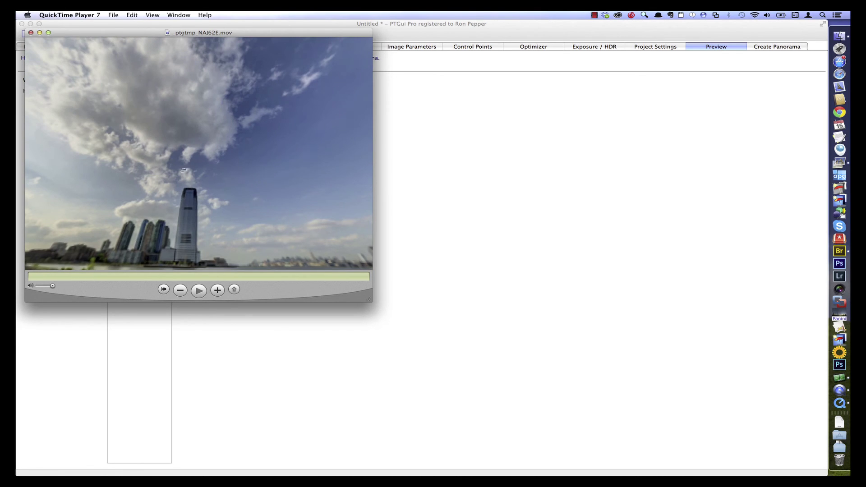
left_click_drag(179, 173, 188, 185)
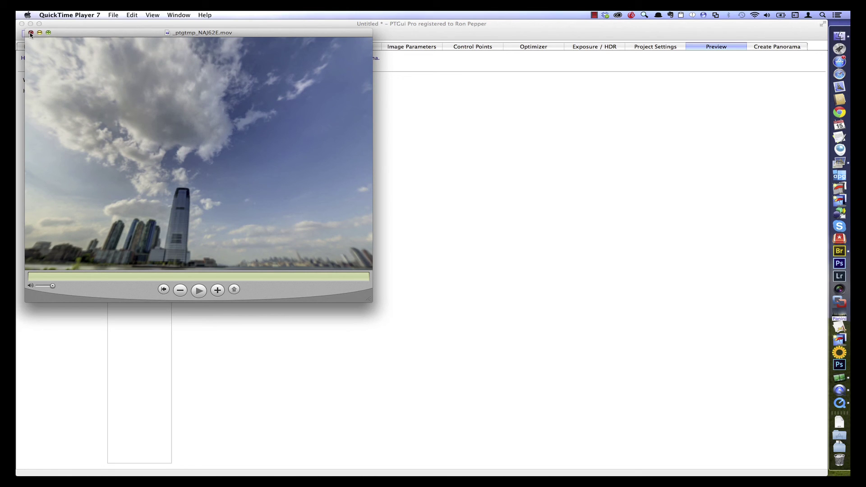
Step: Check the waterfront promenade and Manhattan skyline, then close the movie and quit QuickTime
left_click_drag(176, 167, 178, 183)
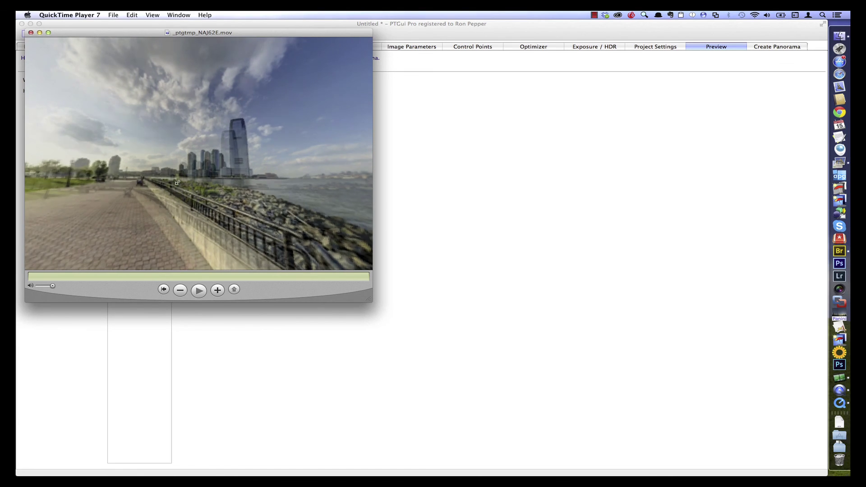
left_click_drag(108, 104, 141, 80)
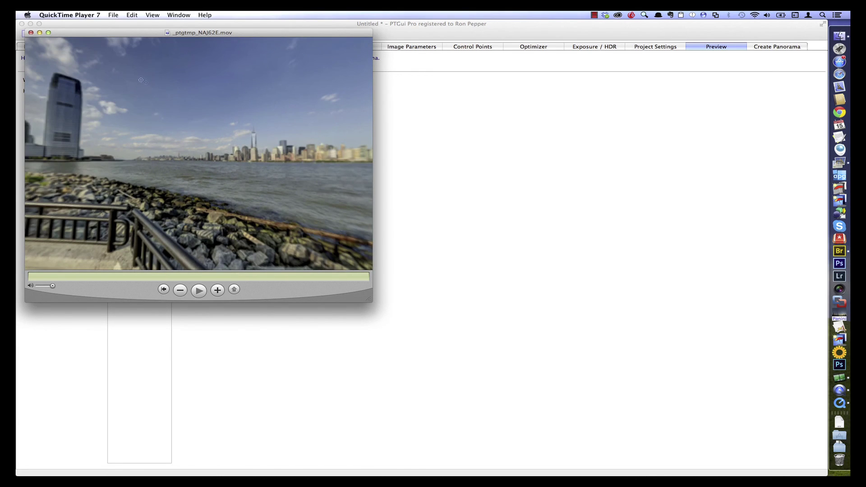
left_click(31, 33)
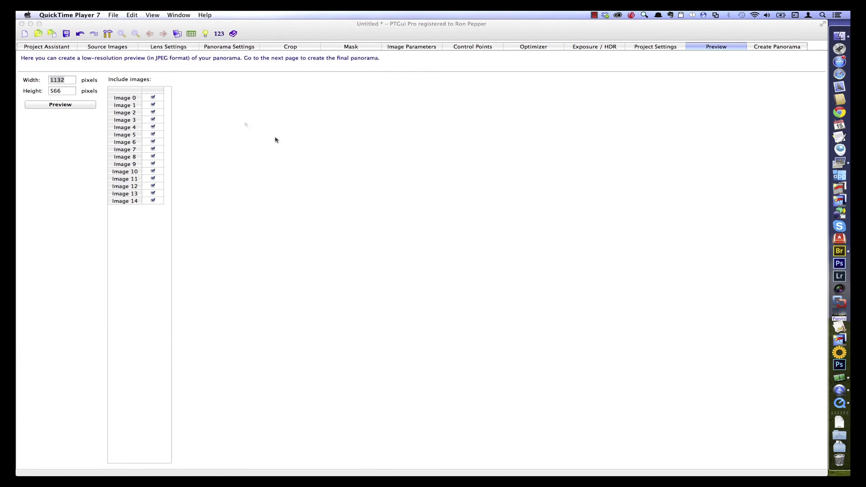
key("super+q")
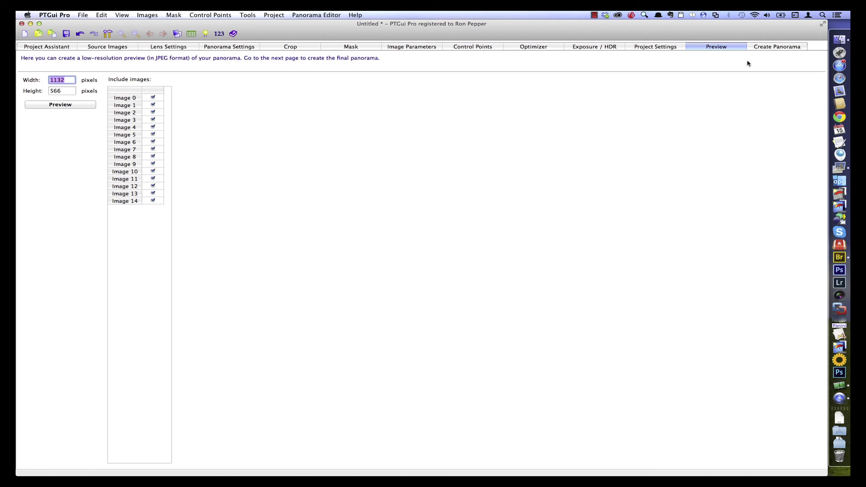
Step: Set the output to the maximum size of 25072 × 12536 pixels in JPEG format
left_click(768, 49)
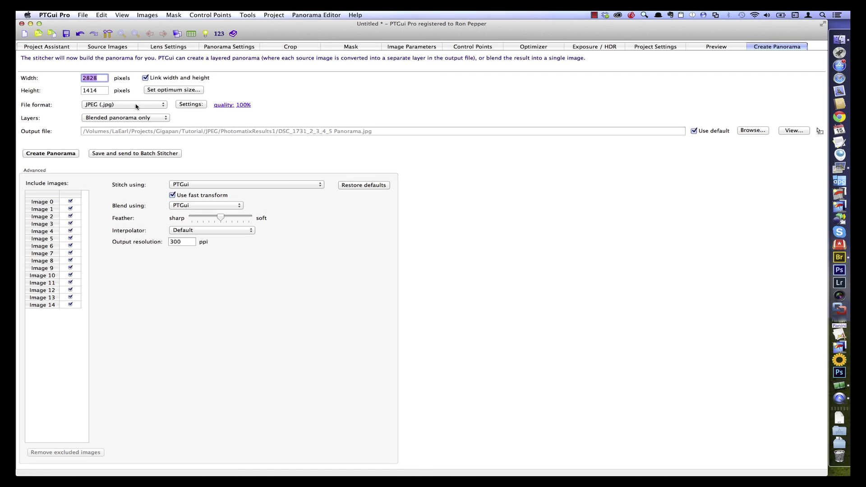
left_click(167, 93)
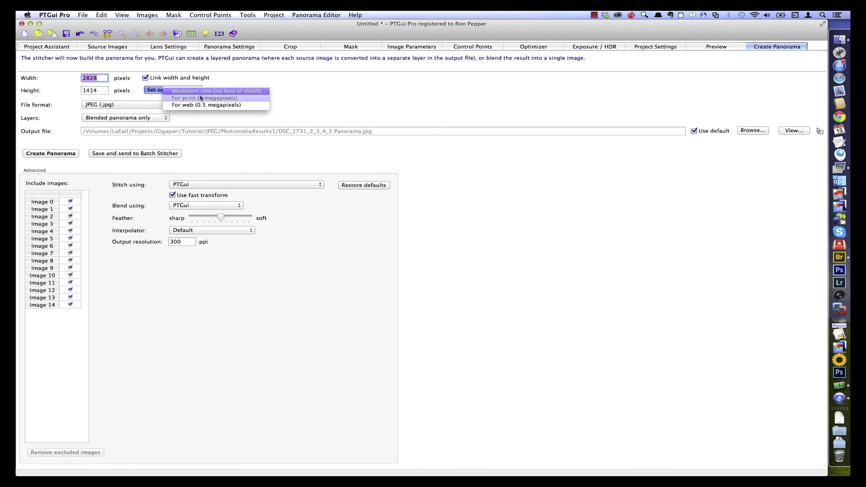
left_click(202, 93)
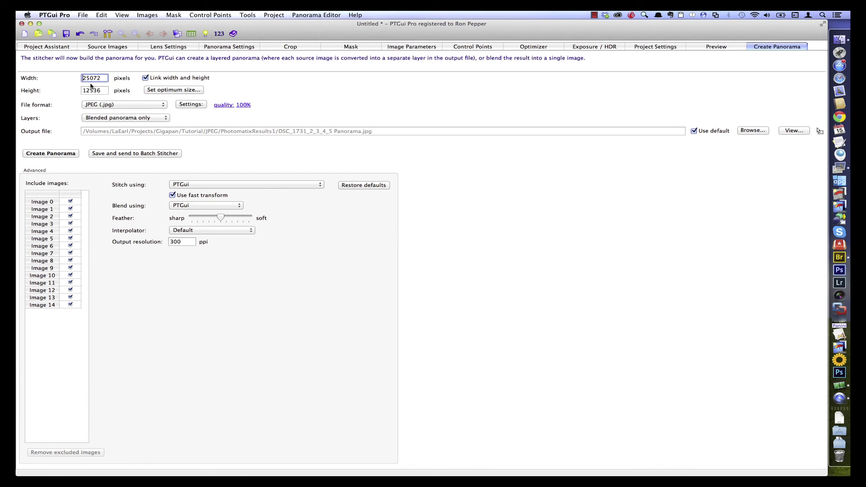
left_click(118, 105)
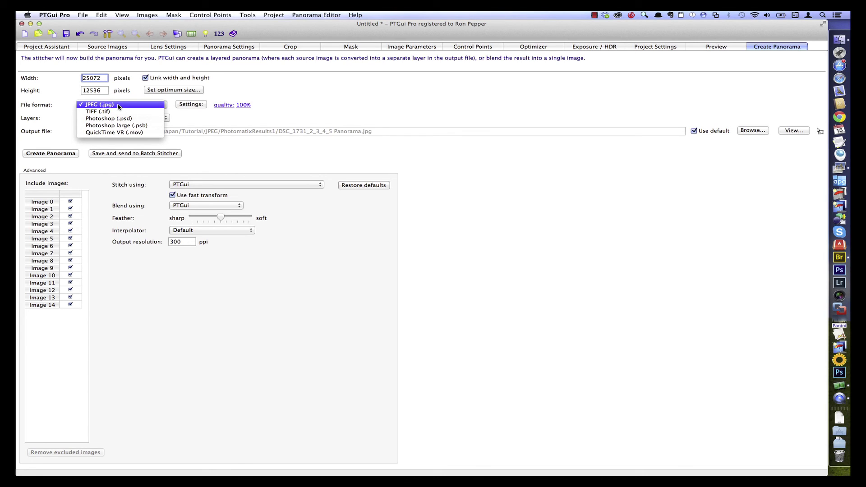
left_click(119, 105)
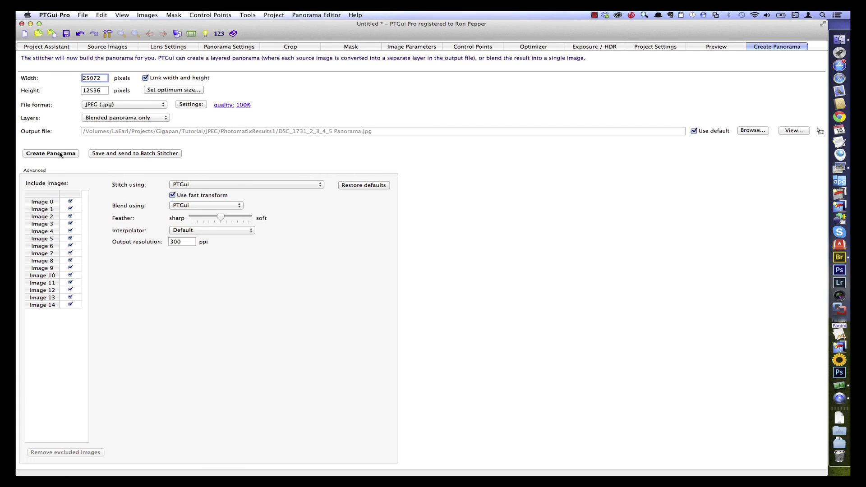
Step: Save the project as Gigapan_Panorama.pts, making the output file Gigapan_Panorama.jpg
left_click(77, 14)
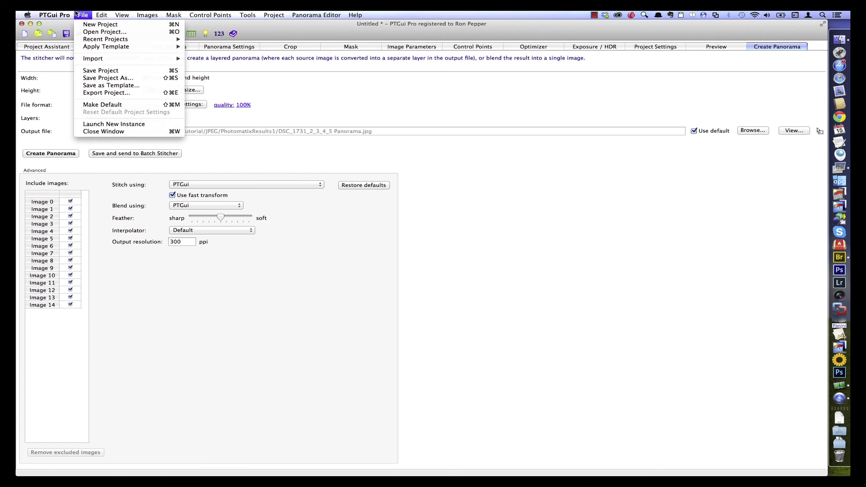
left_click(77, 14)
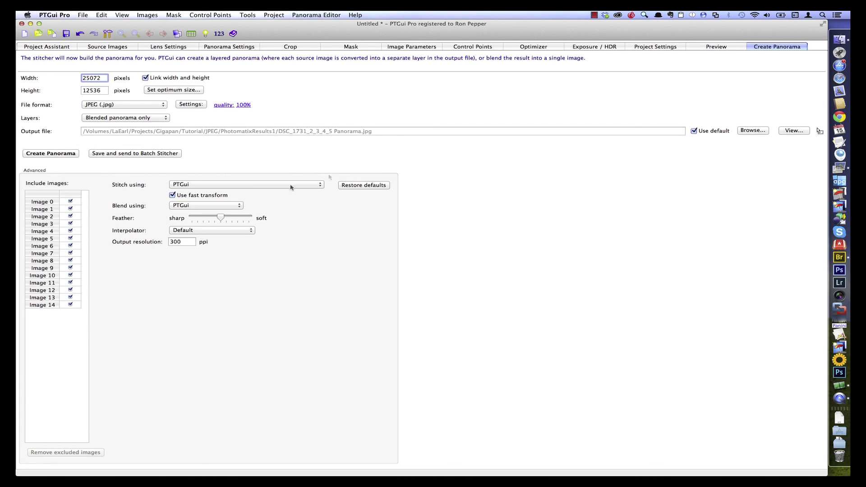
left_click(86, 15)
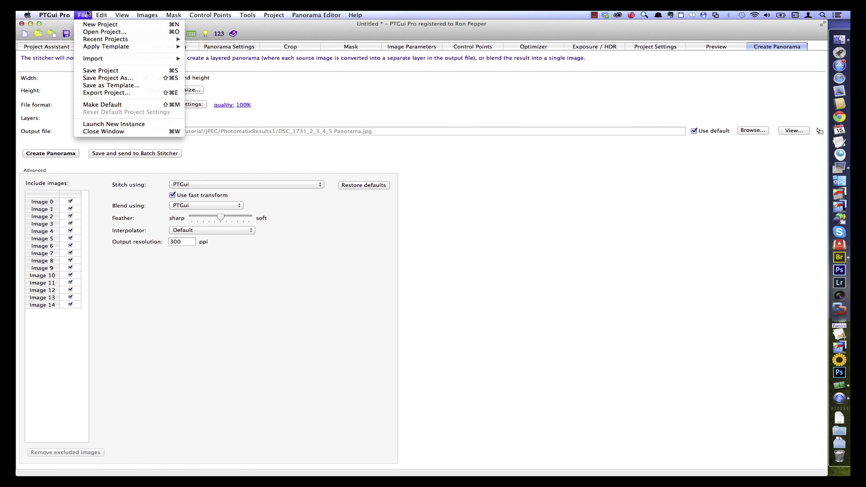
left_click(108, 77)
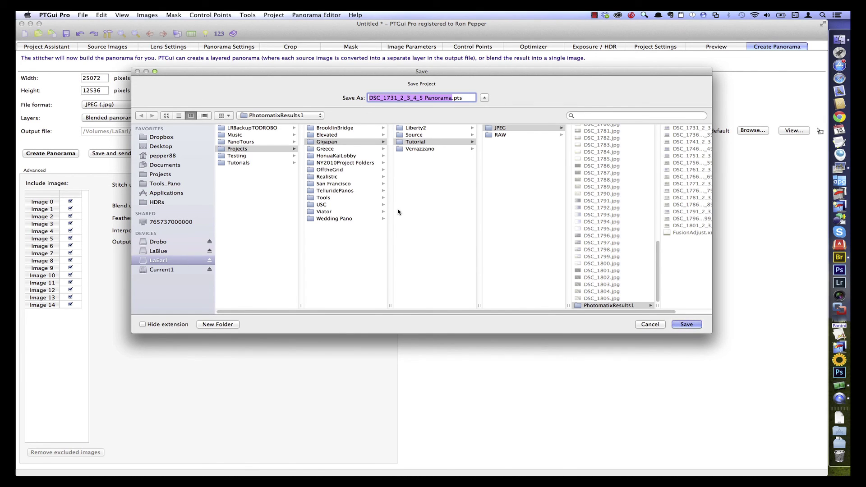
key("Left")
key("Delete")
key("Delete")
key("Delete")
key("Delete")
key("Delete")
key("Delete")
key("Delete")
key("Delete")
key("Delete")
key("Delete")
key("Delete")
key("Delete")
key("Delete")
key("Delete")
key("Delete")
key("Delete")
key("Delete")
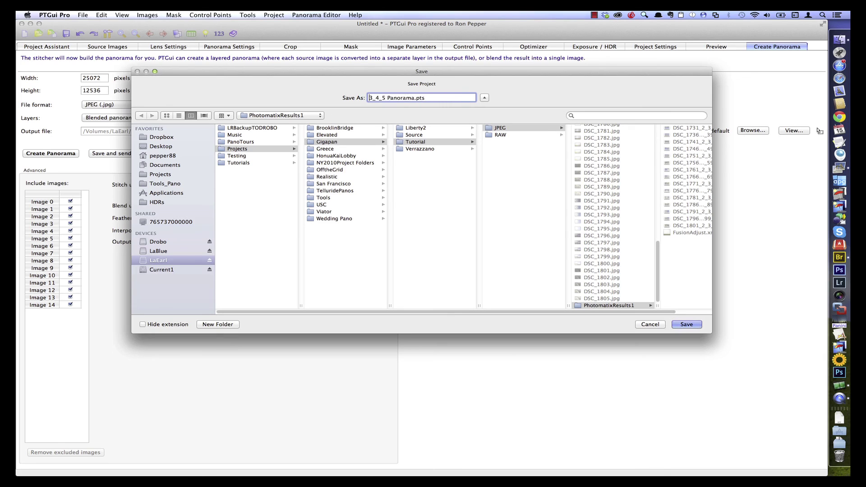
type("Gigapan_")
left_click(686, 325)
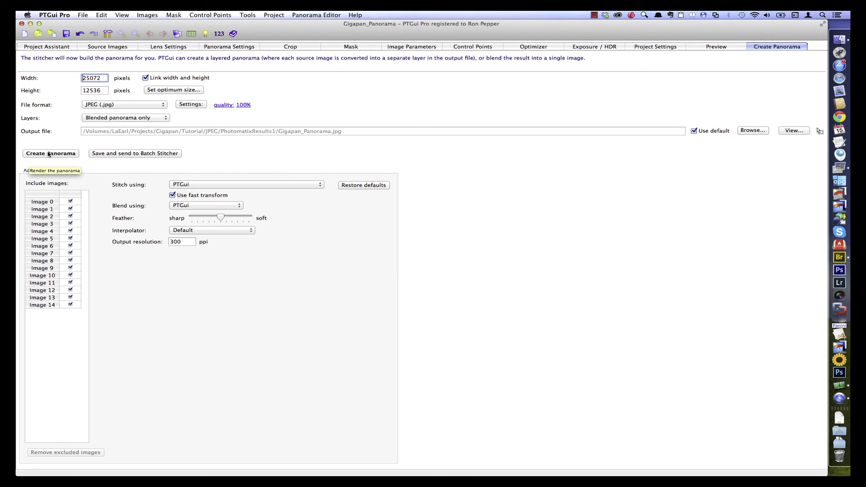
Step: Start stitching all 15 images into the final full-size panorama
left_click(49, 153)
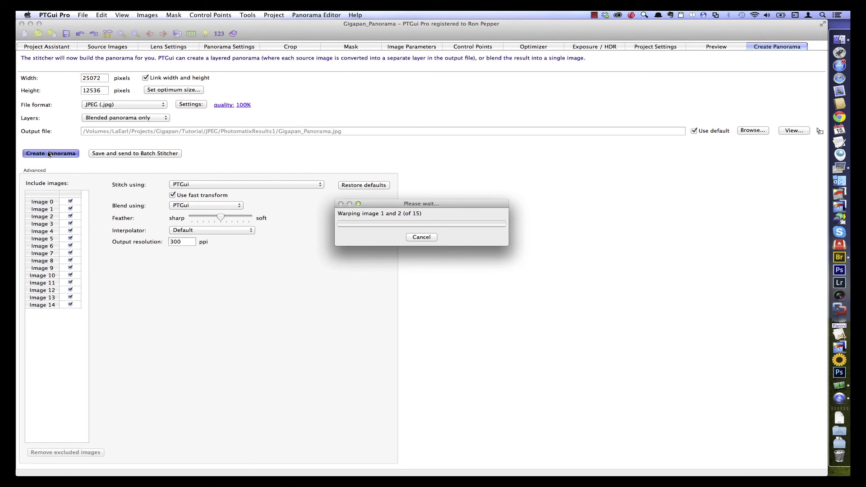